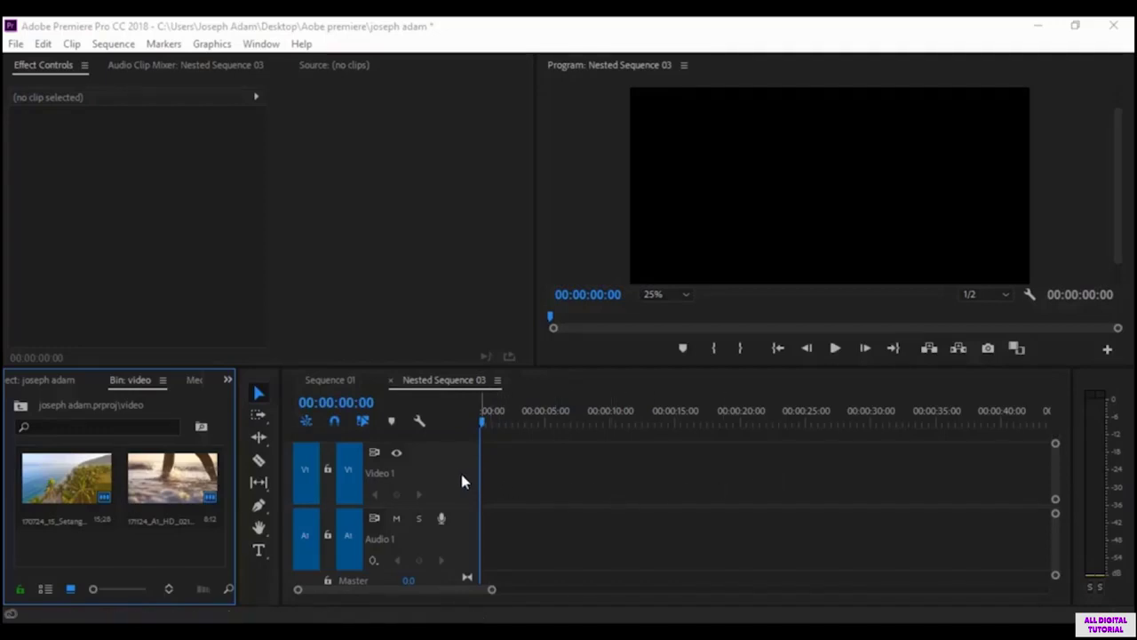
Import the Untitled Project video into the video bin from the bin's context menu
{"action": "right_click", "coordinate": [114, 547]}
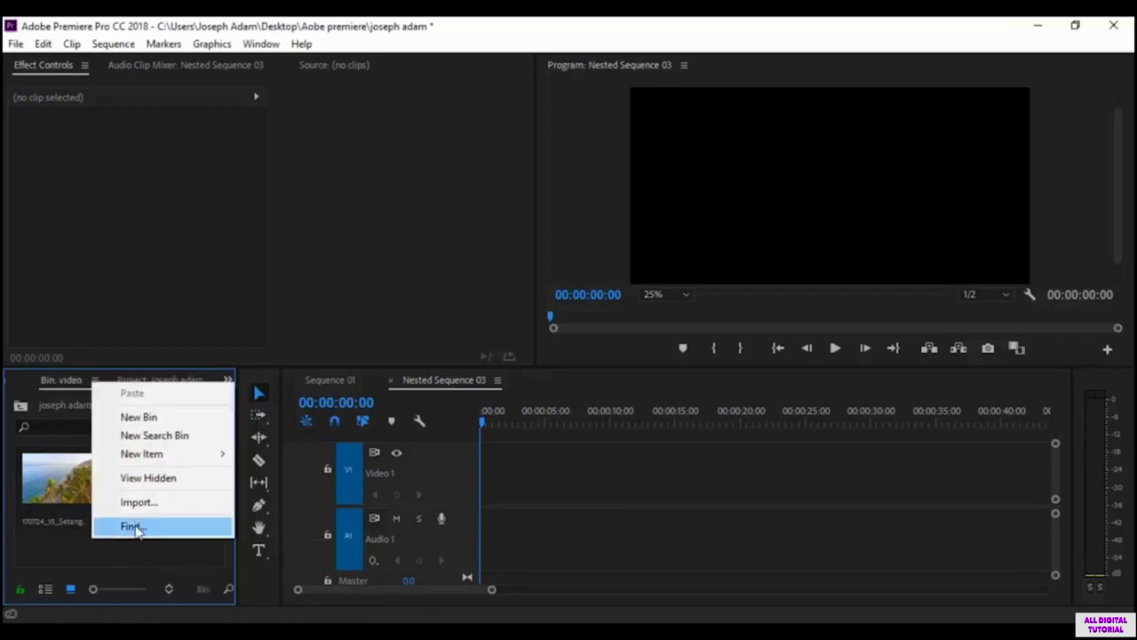
{"action": "left_click", "coordinate": [153, 510]}
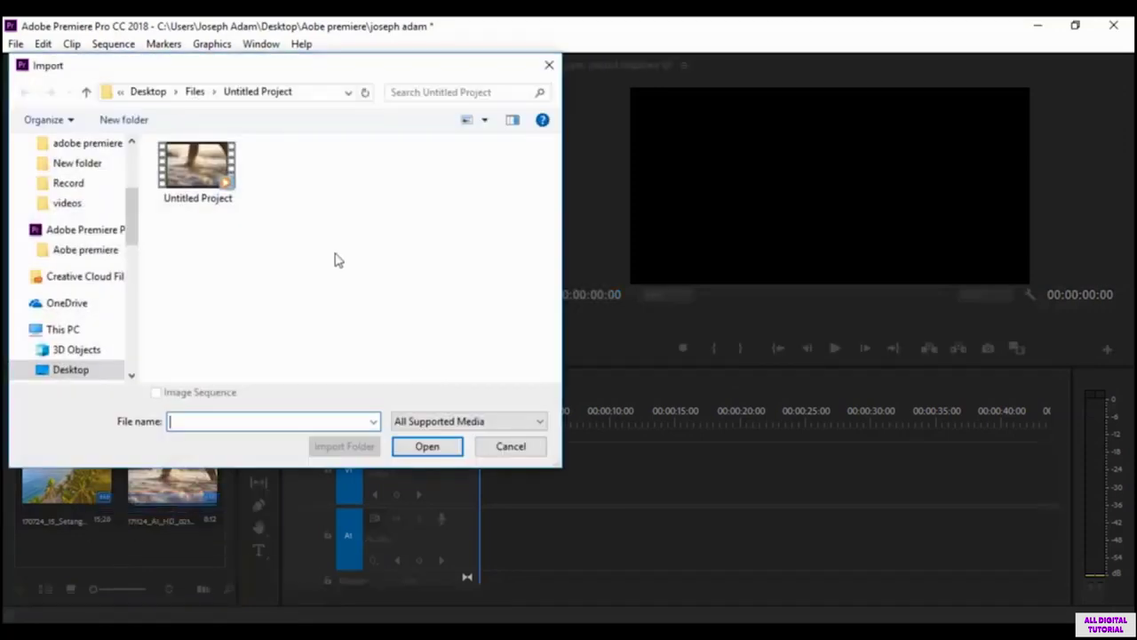
{"action": "left_click", "coordinate": [170, 160]}
{"action": "left_click", "coordinate": [419, 452]}
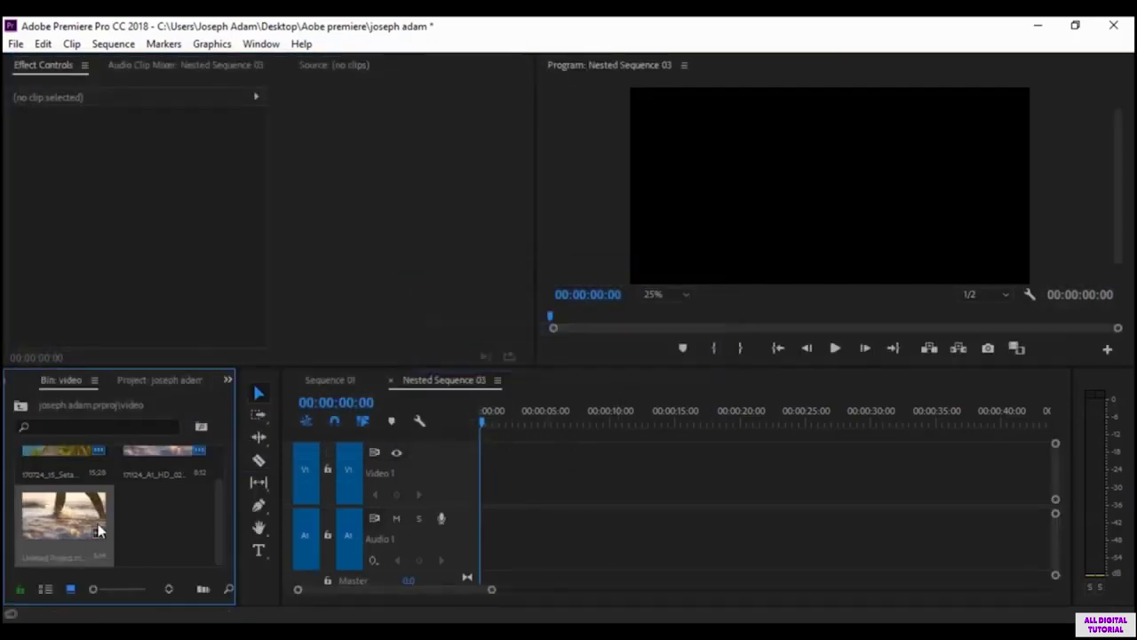
Place the Untitled Project clip at 00:00 on V1/A1 of Nested Sequence 03
{"action": "left_click_drag", "start_coordinate": [53, 521], "coordinate": [585, 513]}
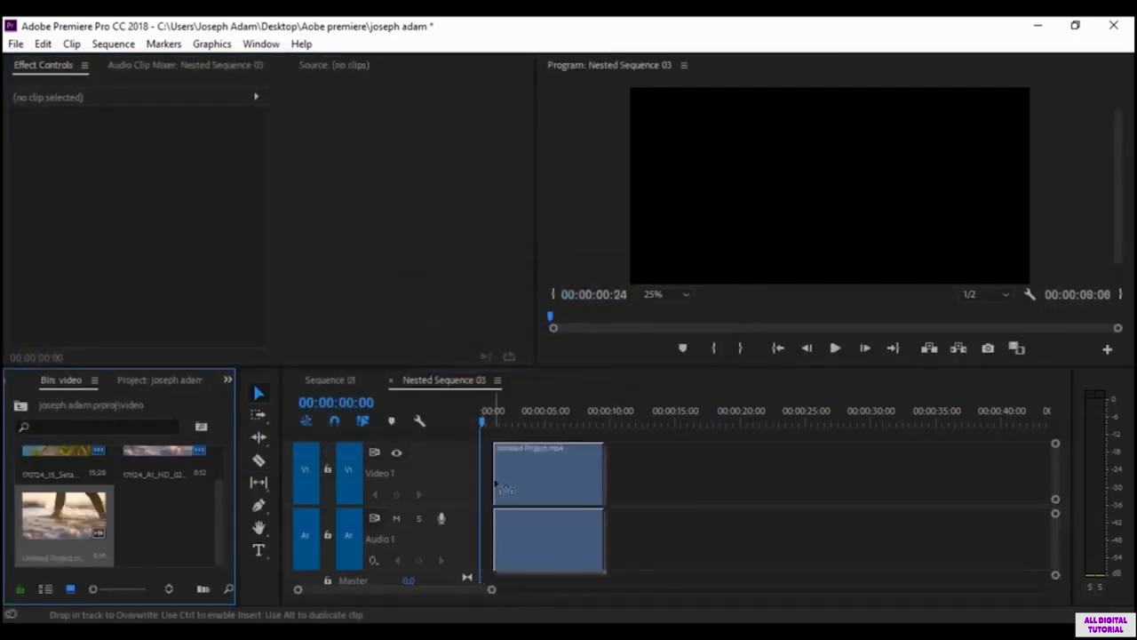
{"action": "left_click_drag", "start_coordinate": [585, 513], "coordinate": [565, 494]}
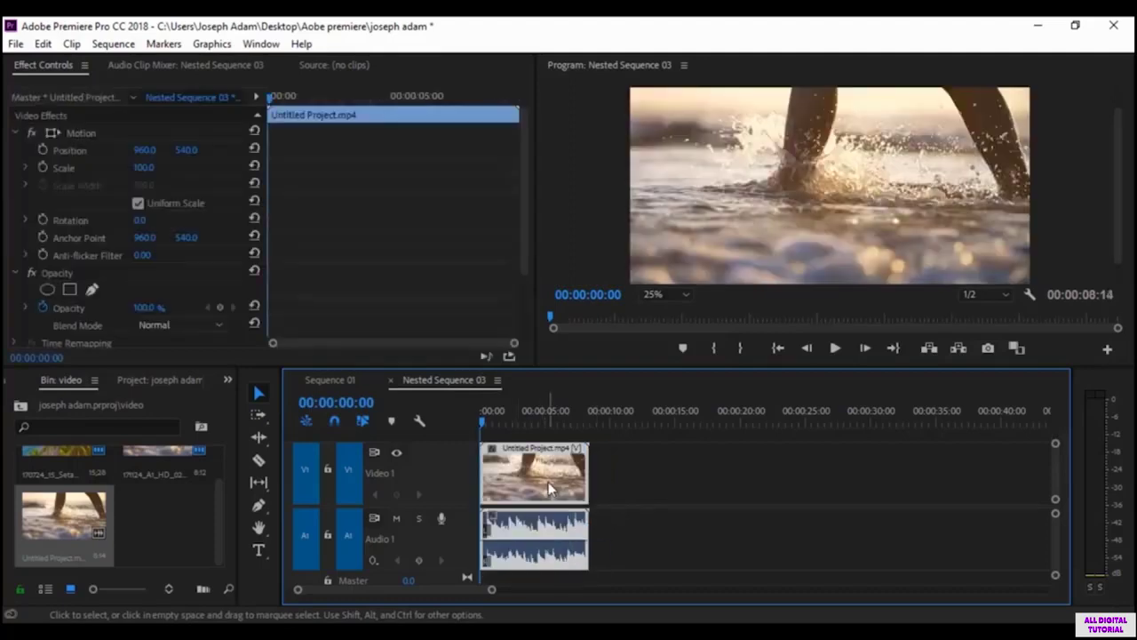
{"action": "left_click", "coordinate": [635, 478]}
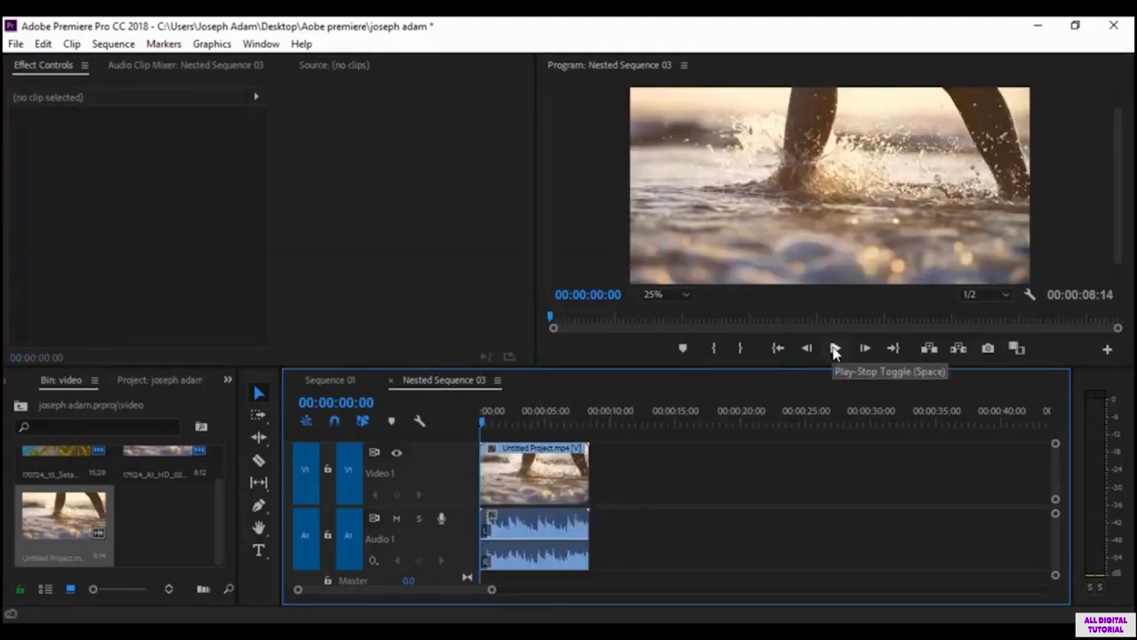
Preview the sequence playback, then select the Untitled Project clip on Video 1
{"action": "left_click", "coordinate": [835, 349]}
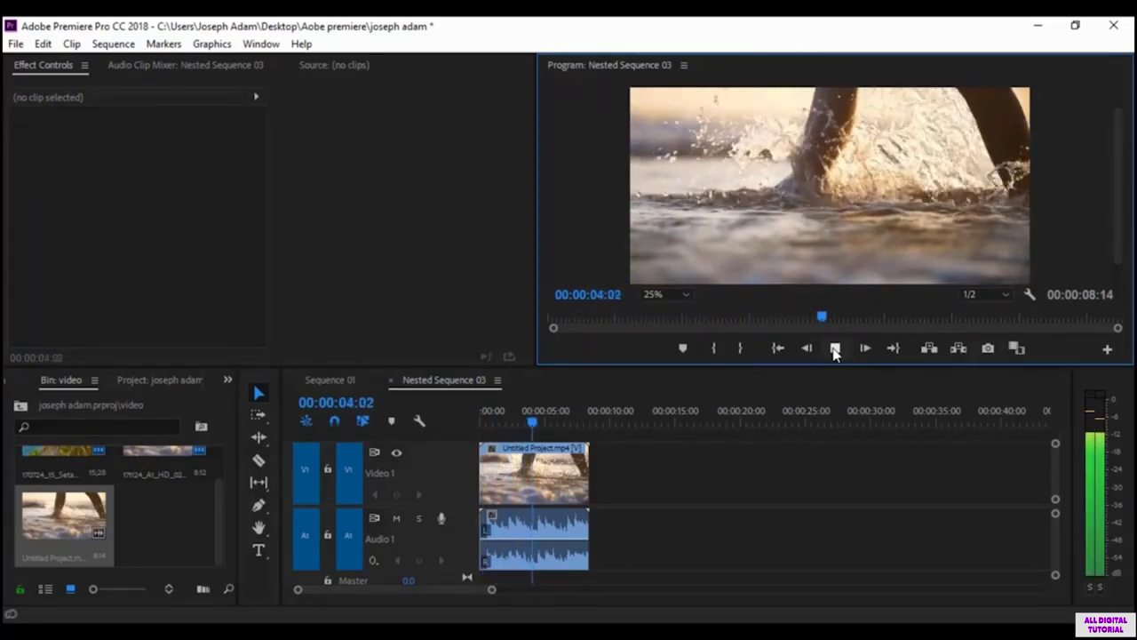
{"action": "left_click", "coordinate": [835, 350]}
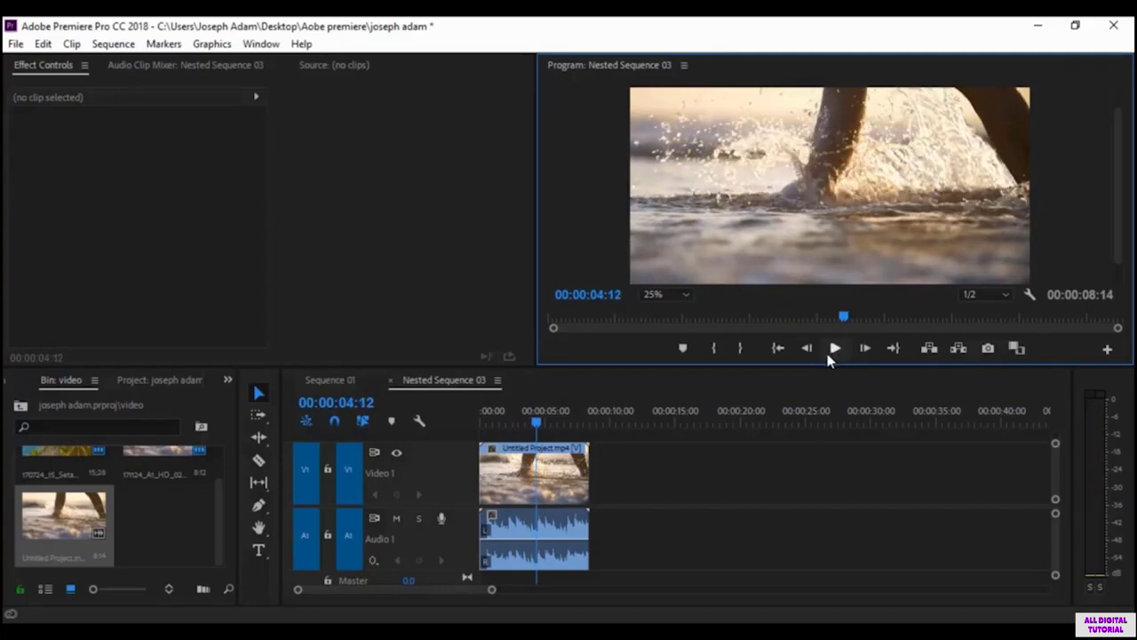
{"action": "left_click", "coordinate": [566, 480]}
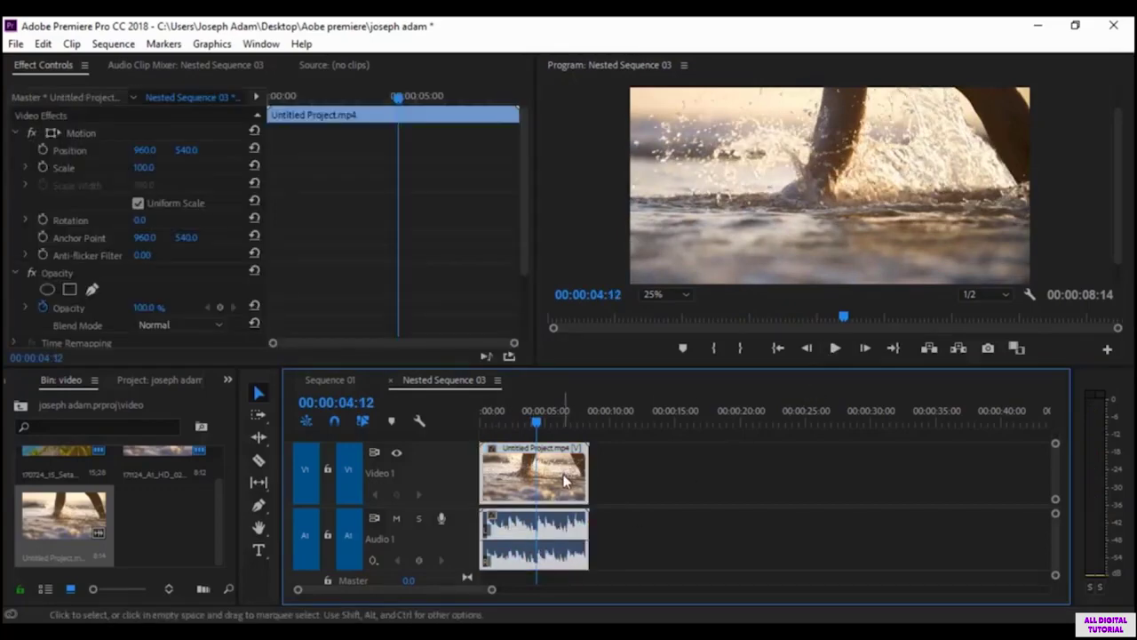
{"action": "left_click", "coordinate": [624, 488]}
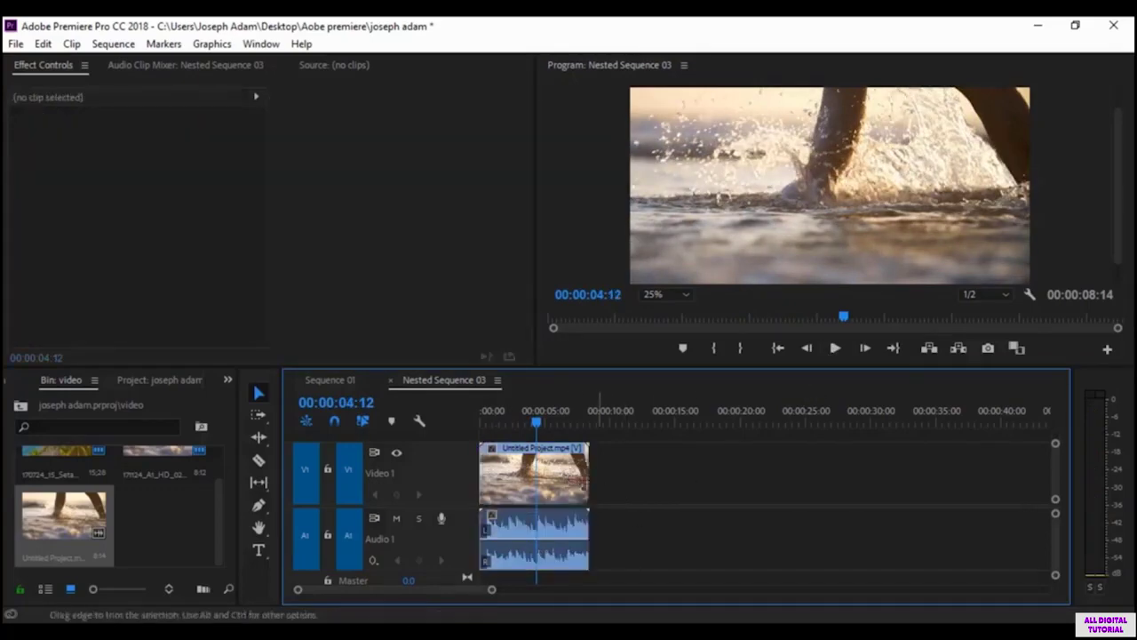
{"action": "left_click", "coordinate": [560, 485]}
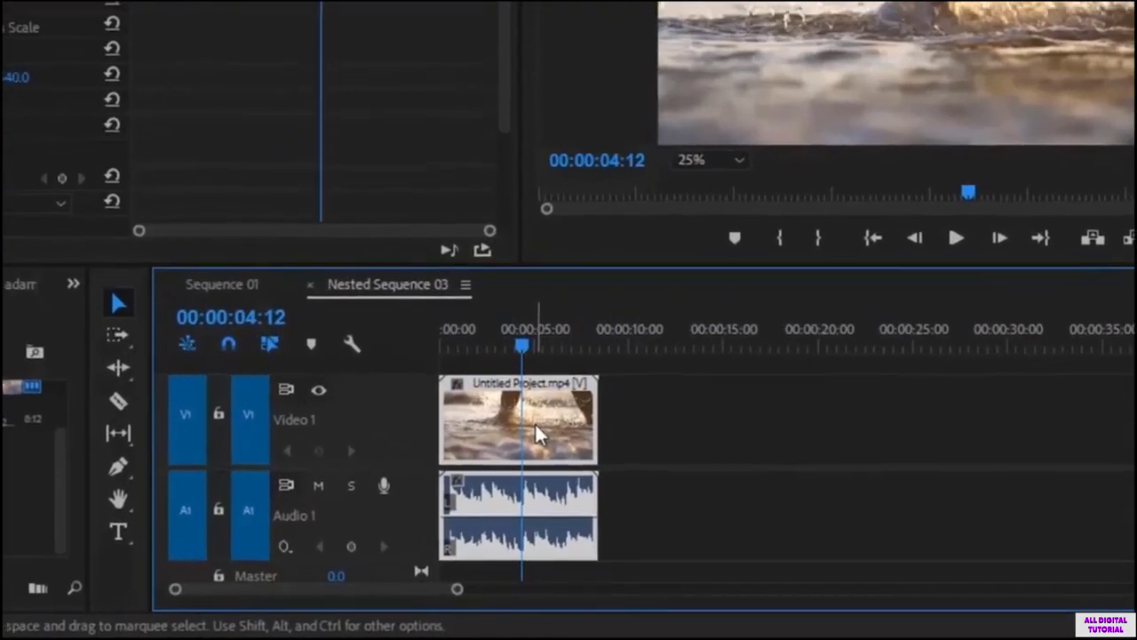
Unlink the clip's video from its audio and test dragging each part independently
{"action": "right_click", "coordinate": [536, 424]}
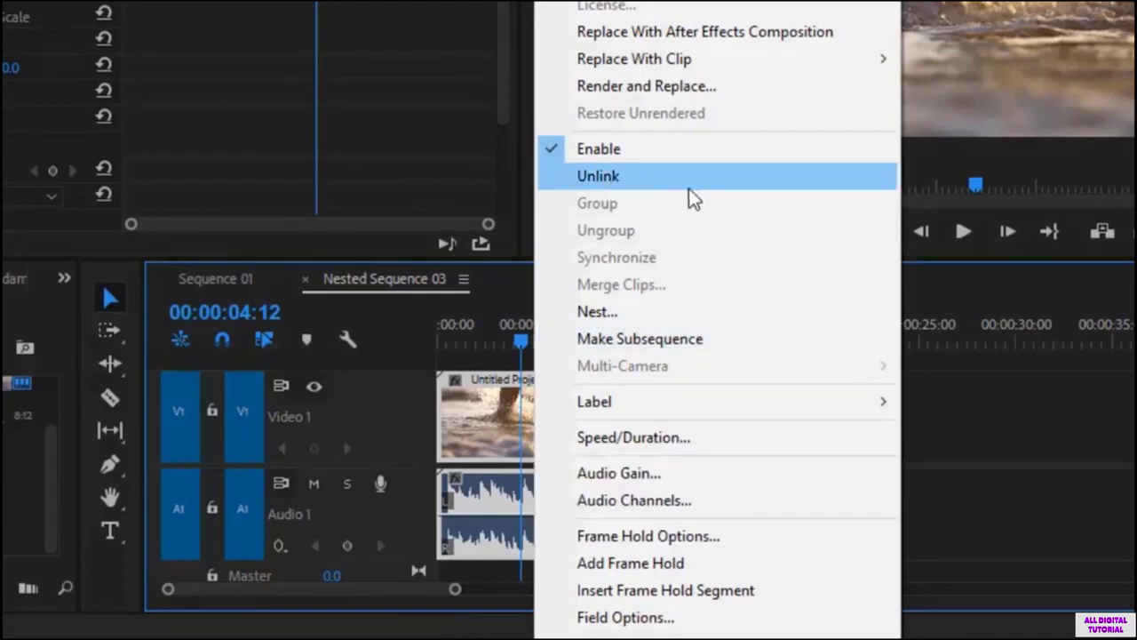
{"action": "left_click", "coordinate": [648, 182]}
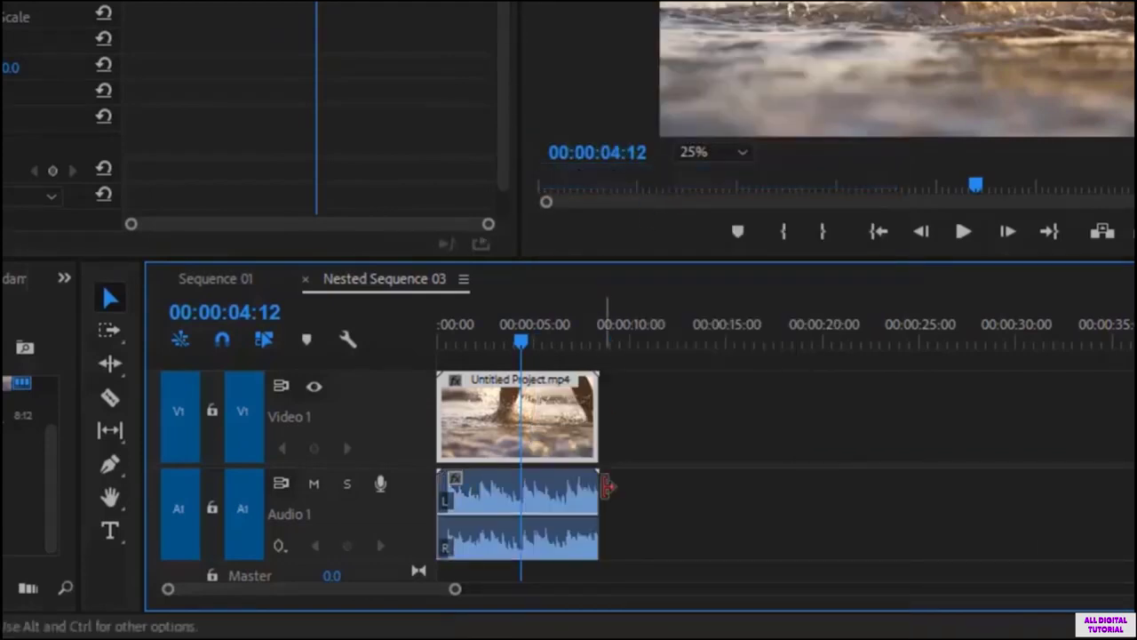
{"action": "left_click", "coordinate": [544, 455]}
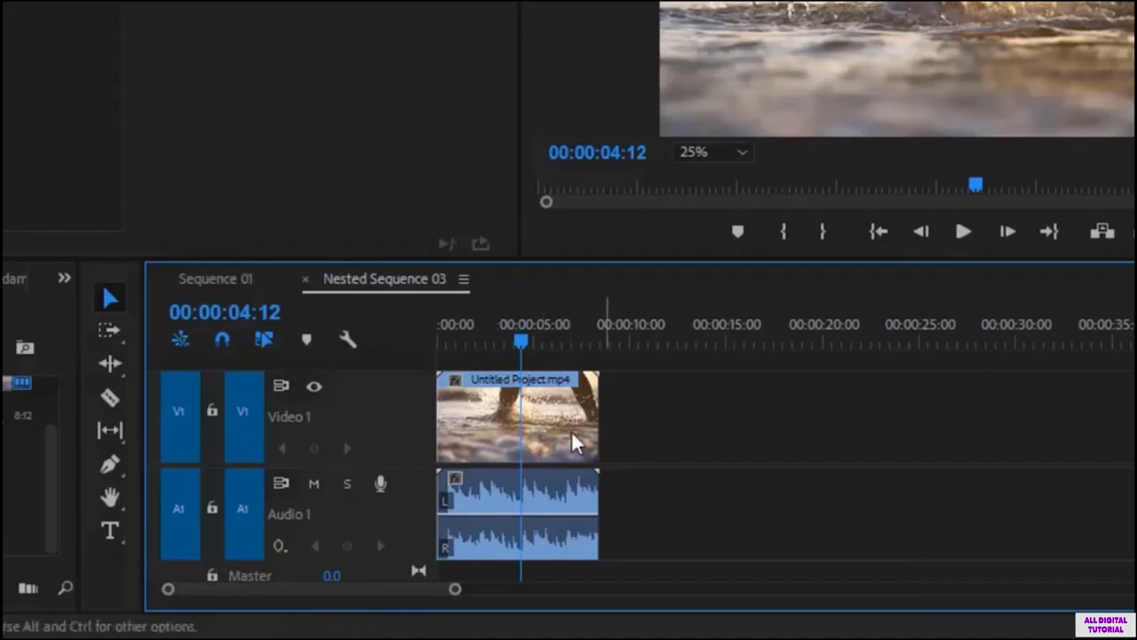
{"action": "left_click_drag", "start_coordinate": [569, 418], "coordinate": [763, 444]}
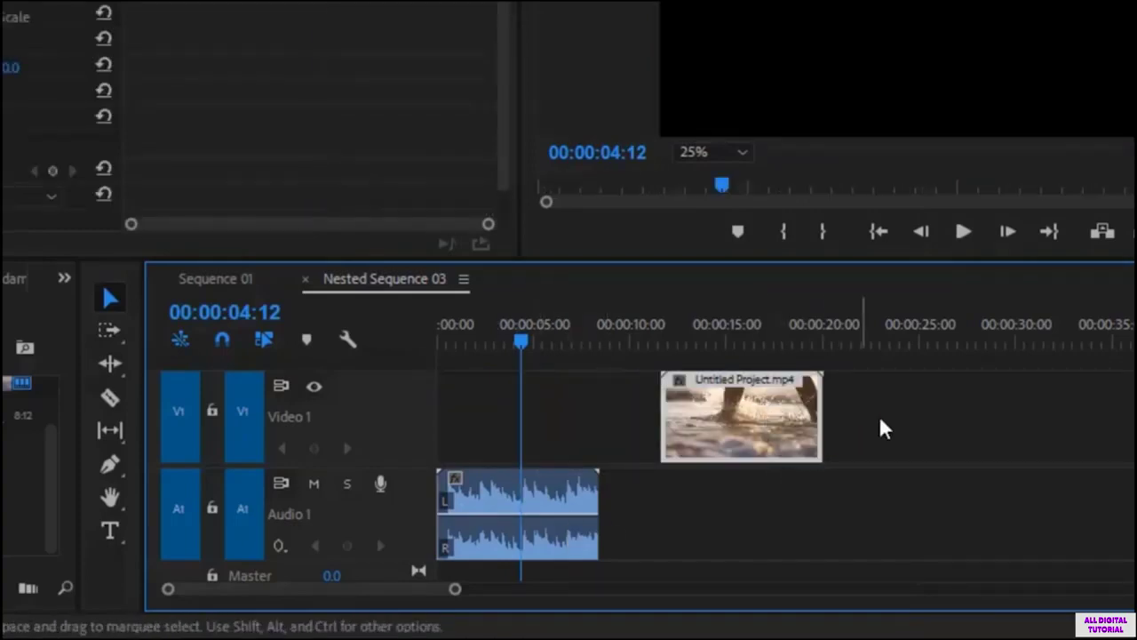
{"action": "left_click_drag", "start_coordinate": [751, 418], "coordinate": [523, 417]}
{"action": "left_click_drag", "start_coordinate": [527, 483], "coordinate": [802, 500]}
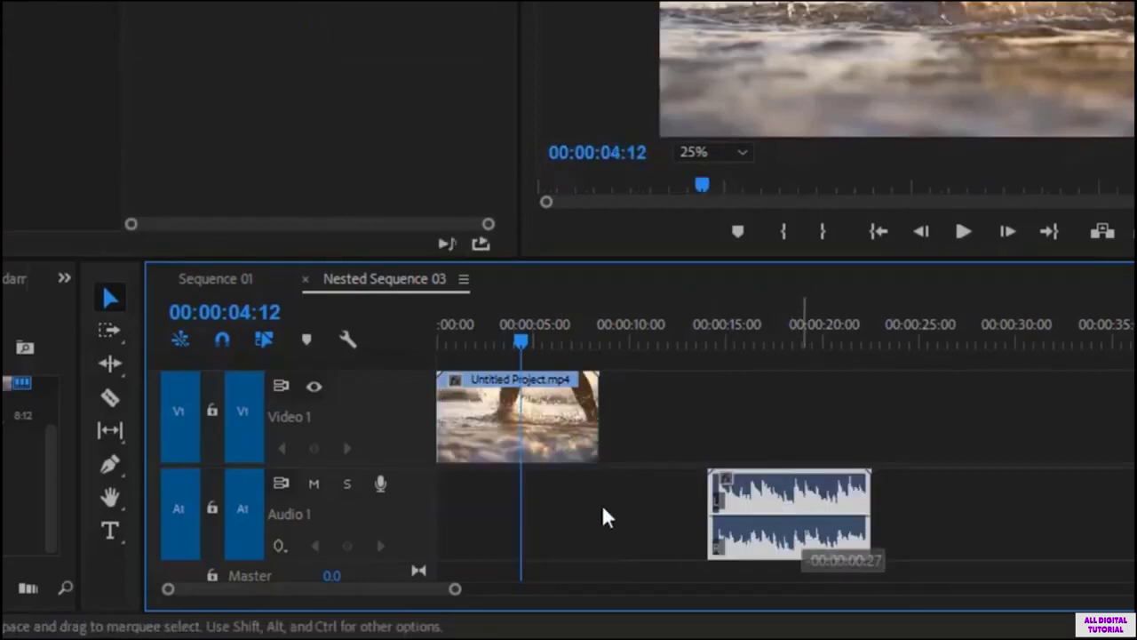
{"action": "left_click_drag", "start_coordinate": [602, 504], "coordinate": [527, 502]}
{"action": "mouse_move", "coordinate": [546, 418]}
{"action": "left_mouse_down"}
{"action": "mouse_move", "coordinate": [737, 425]}
{"action": "mouse_move", "coordinate": [529, 435]}
{"action": "left_mouse_up"}
{"action": "left_click", "coordinate": [579, 495]}
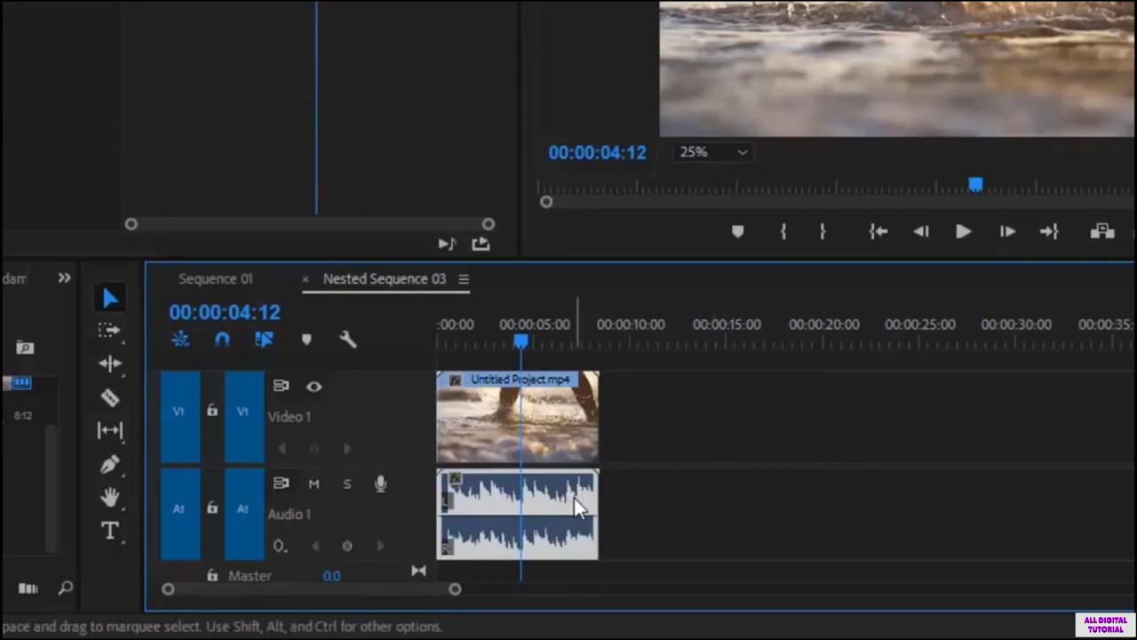
Delete the audio and video parts separately, undoing each, then shift the video away from its audio
{"action": "key", "text": "Delete"}
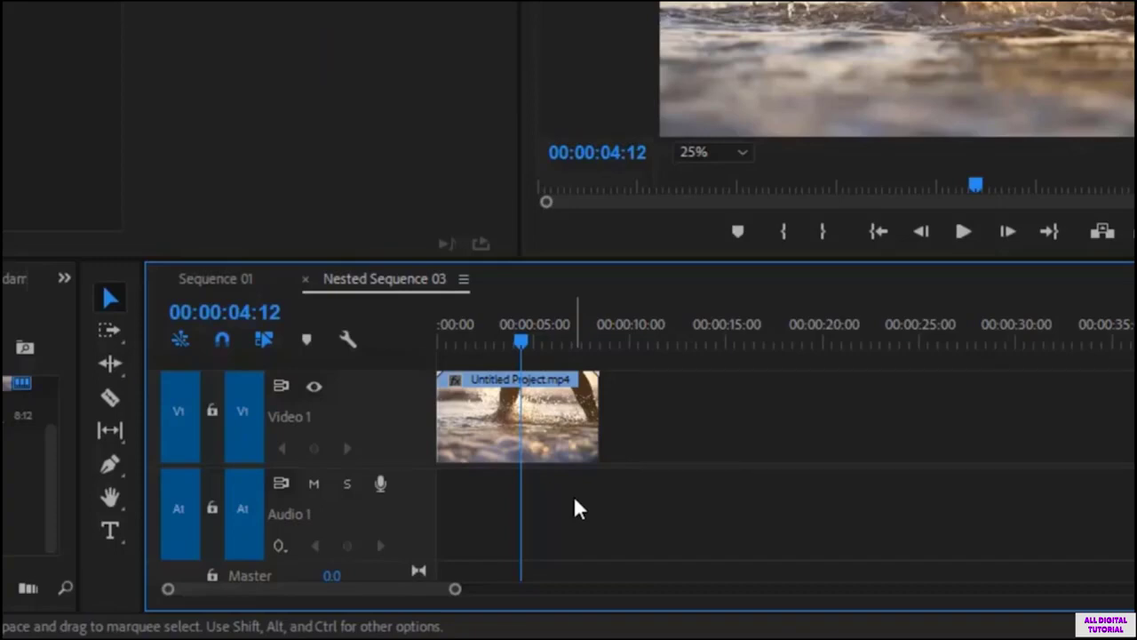
{"action": "key", "text": "ctrl+z"}
{"action": "left_click", "coordinate": [578, 496]}
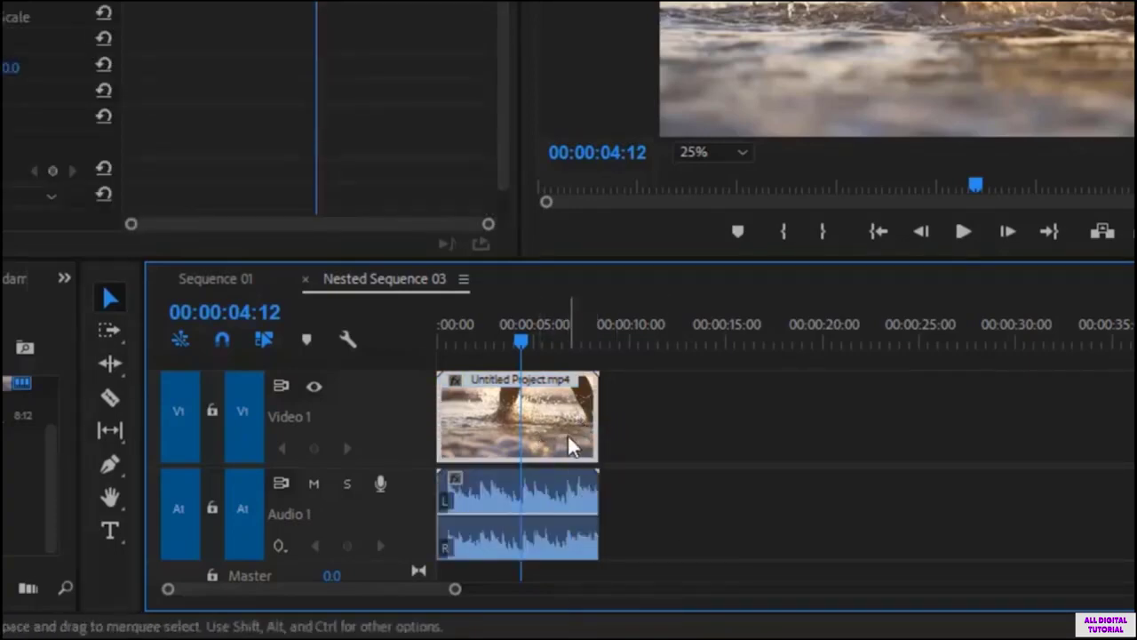
{"action": "key", "text": "Delete"}
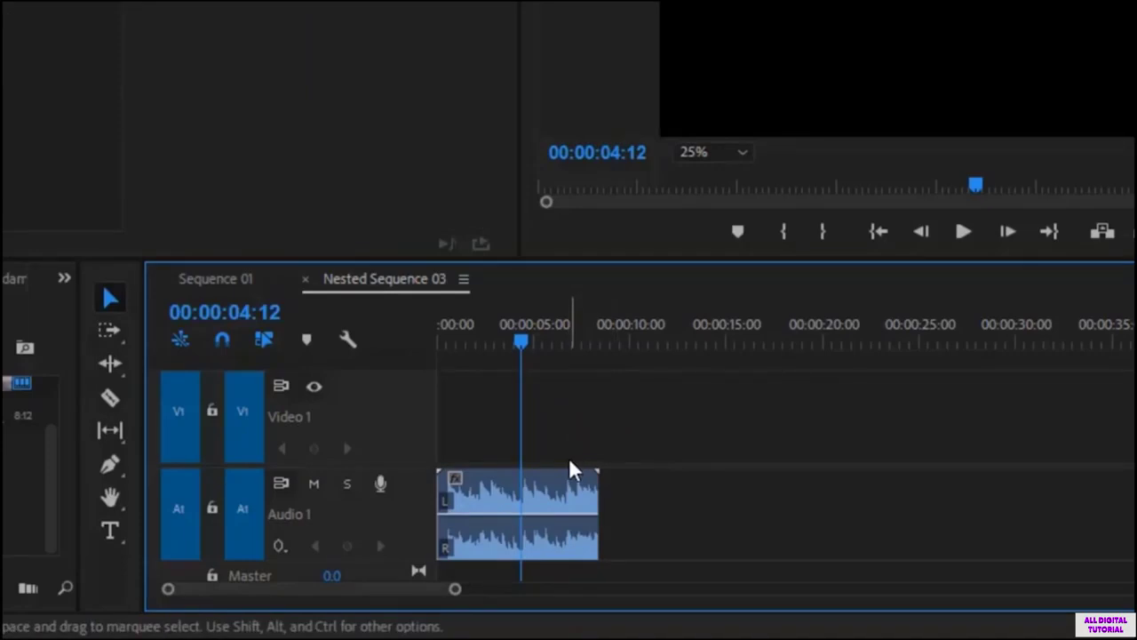
{"action": "key", "text": "ctrl+z"}
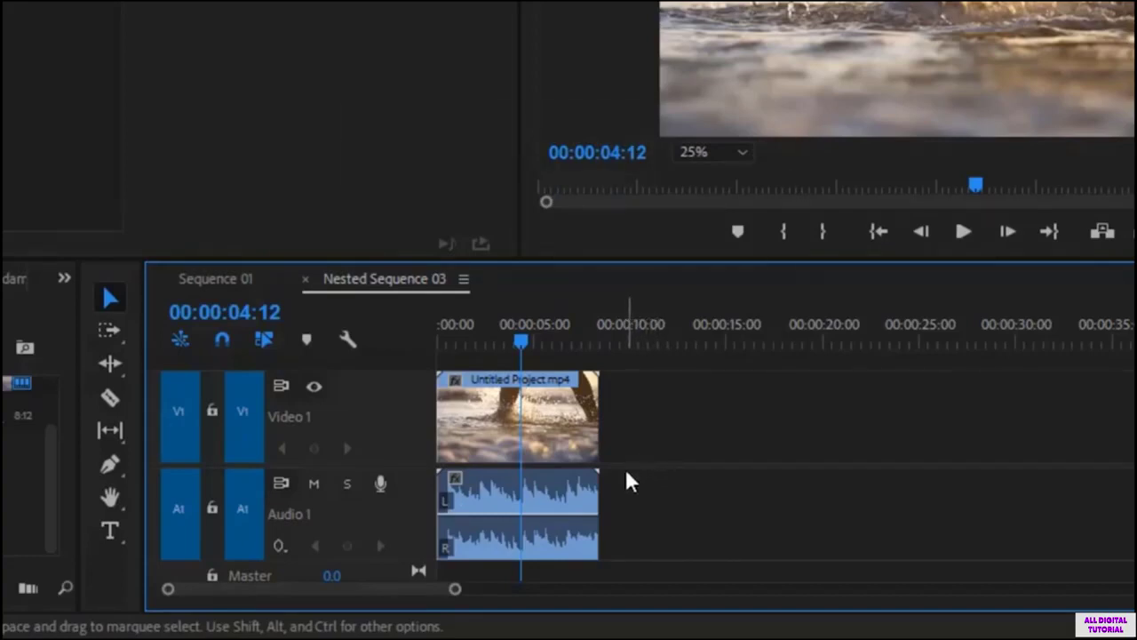
{"action": "mouse_move", "coordinate": [536, 424]}
{"action": "left_mouse_down"}
{"action": "mouse_move", "coordinate": [659, 425]}
{"action": "mouse_move", "coordinate": [518, 418]}
{"action": "left_mouse_up"}
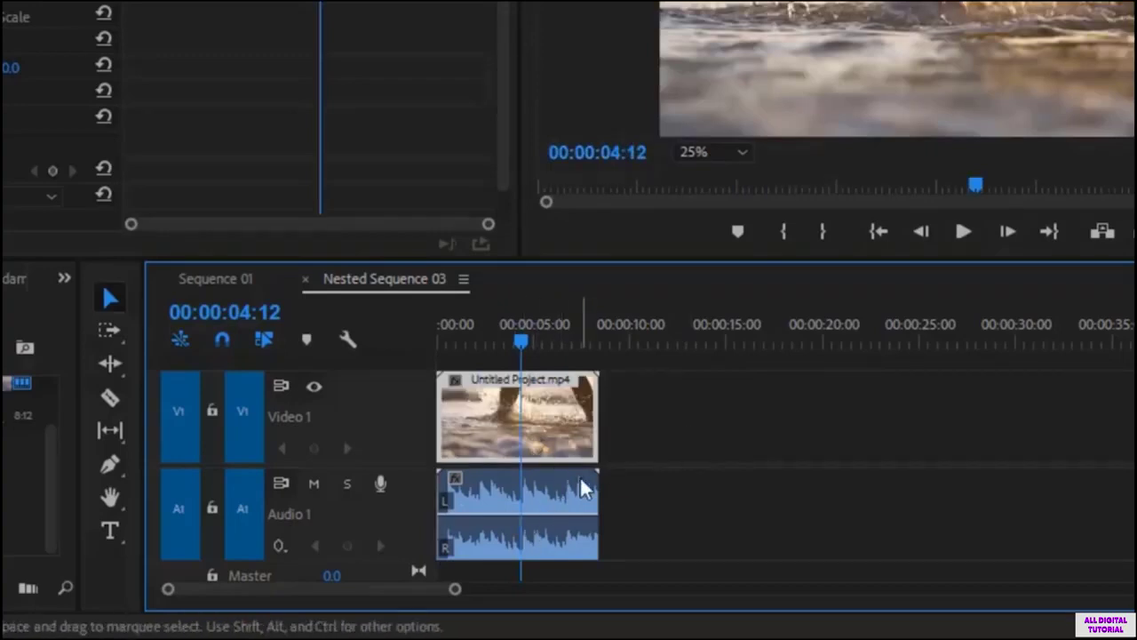
Nest the timeline clip into a new sequence named Nested Sequence 05
{"action": "left_click", "coordinate": [551, 580]}
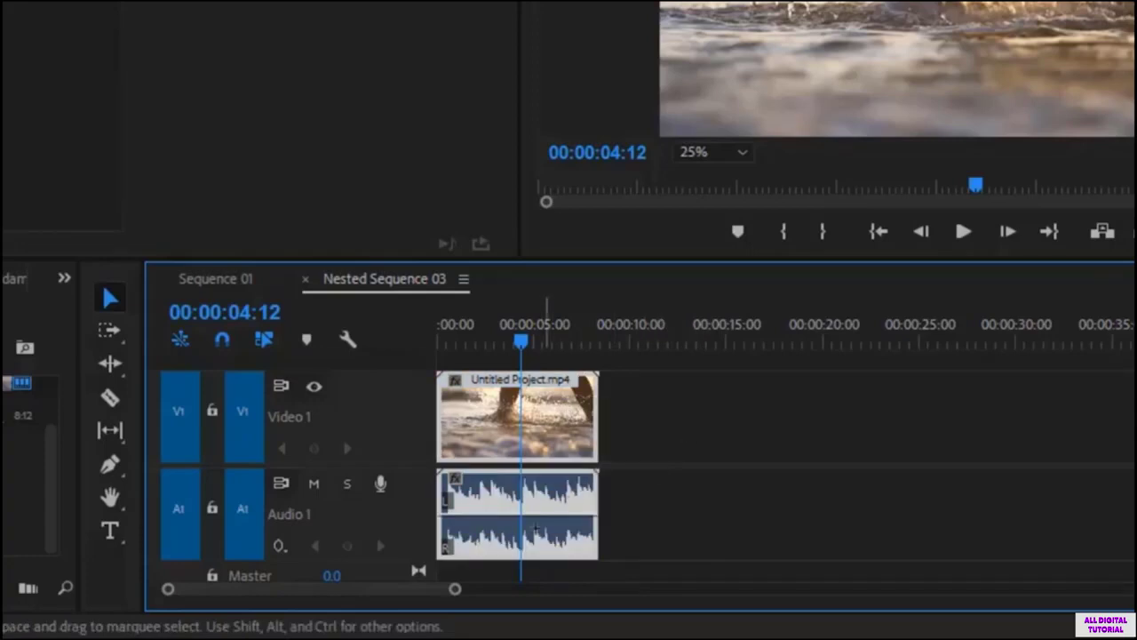
{"action": "right_click", "coordinate": [526, 457]}
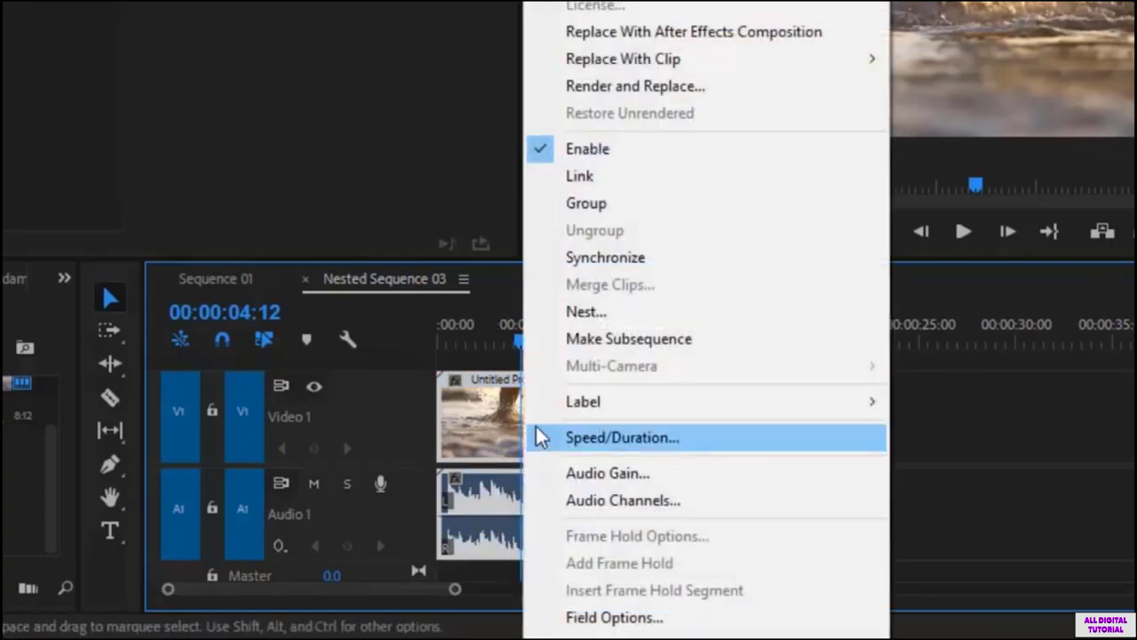
{"action": "left_click", "coordinate": [609, 314]}
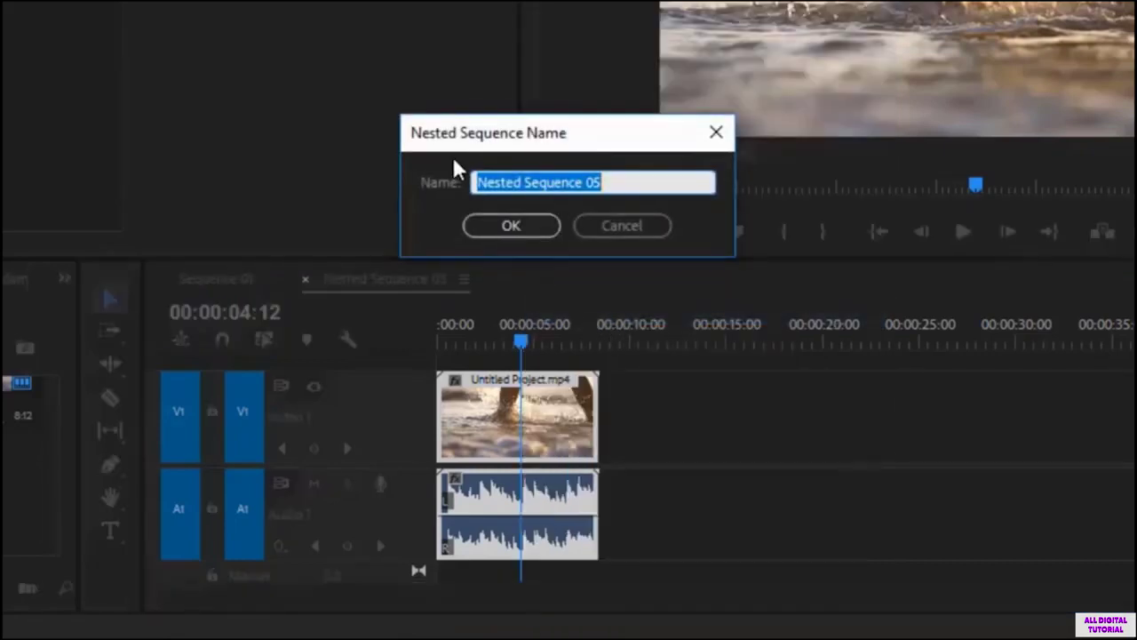
{"action": "left_click", "coordinate": [611, 184]}
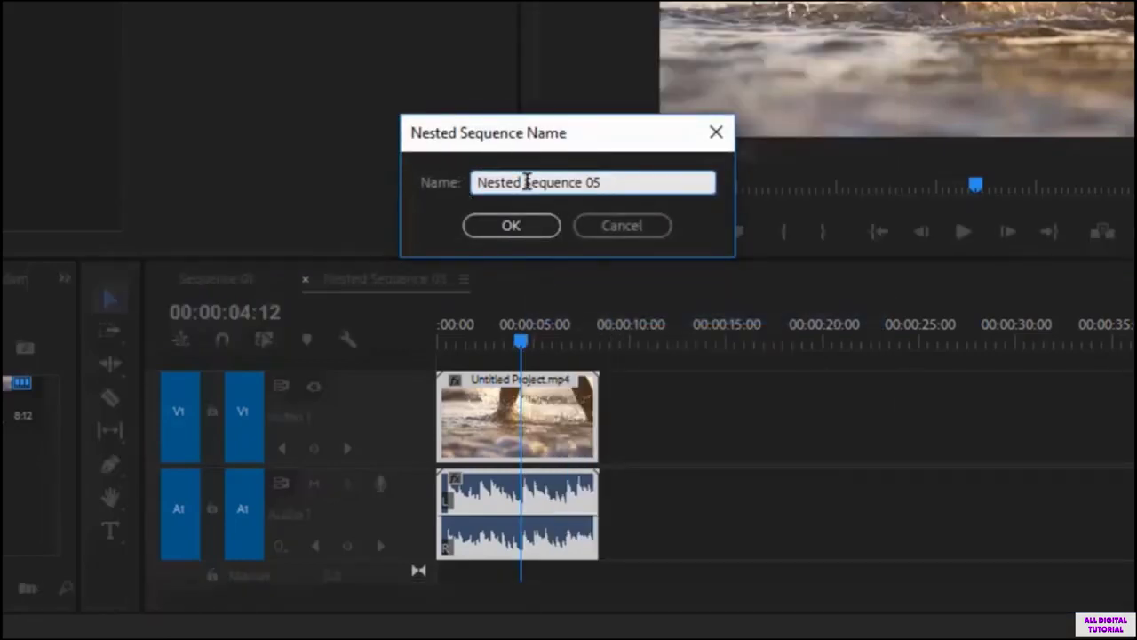
{"action": "left_click_drag", "start_coordinate": [561, 182], "coordinate": [661, 178]}
{"action": "left_click", "coordinate": [661, 184]}
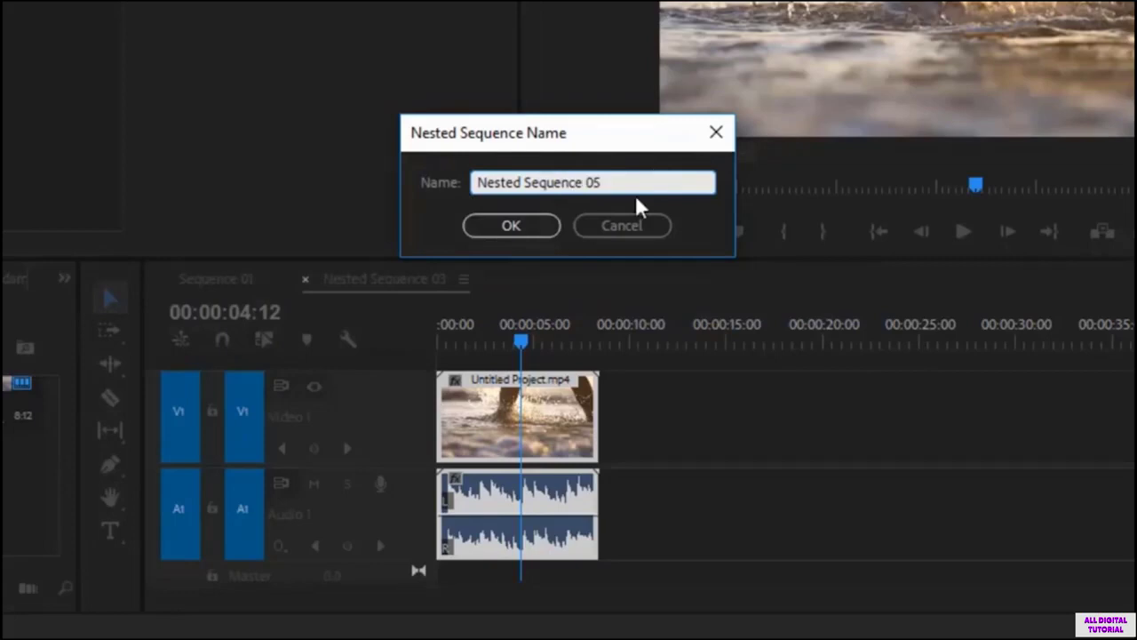
{"action": "left_click", "coordinate": [531, 231]}
Select the nested clip and slide it along the timeline
{"action": "left_click", "coordinate": [672, 433]}
{"action": "left_click", "coordinate": [573, 449]}
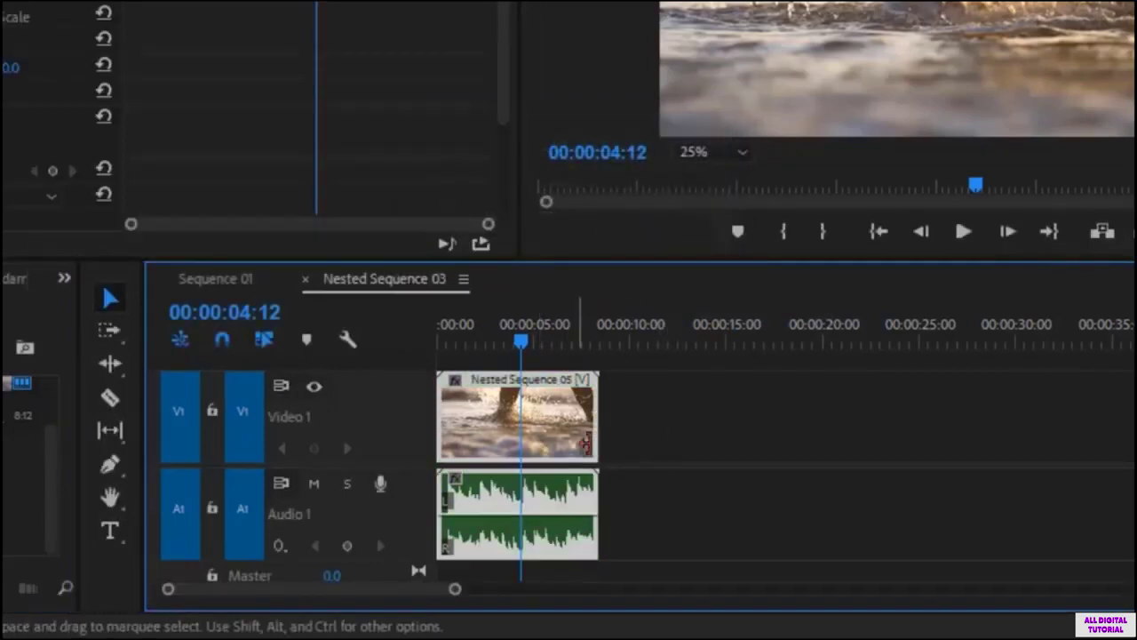
{"action": "mouse_move", "coordinate": [561, 428]}
{"action": "left_mouse_down"}
{"action": "mouse_move", "coordinate": [670, 417]}
{"action": "mouse_move", "coordinate": [576, 422]}
{"action": "mouse_move", "coordinate": [754, 436]}
{"action": "mouse_move", "coordinate": [506, 432]}
{"action": "left_mouse_up"}
Reposition the nested clip later in the Nested Sequence 03 timeline
{"action": "left_click", "coordinate": [561, 449]}
{"action": "left_click", "coordinate": [633, 419]}
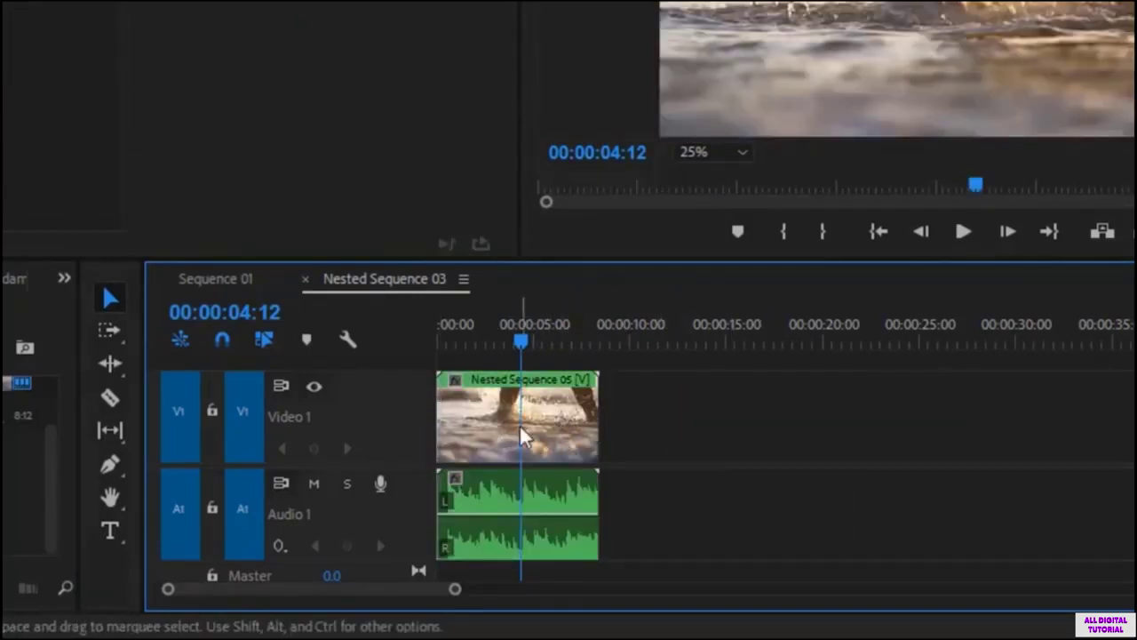
{"action": "mouse_move", "coordinate": [562, 416]}
{"action": "left_mouse_down"}
{"action": "mouse_move", "coordinate": [610, 408]}
{"action": "mouse_move", "coordinate": [528, 453]}
{"action": "left_mouse_up"}
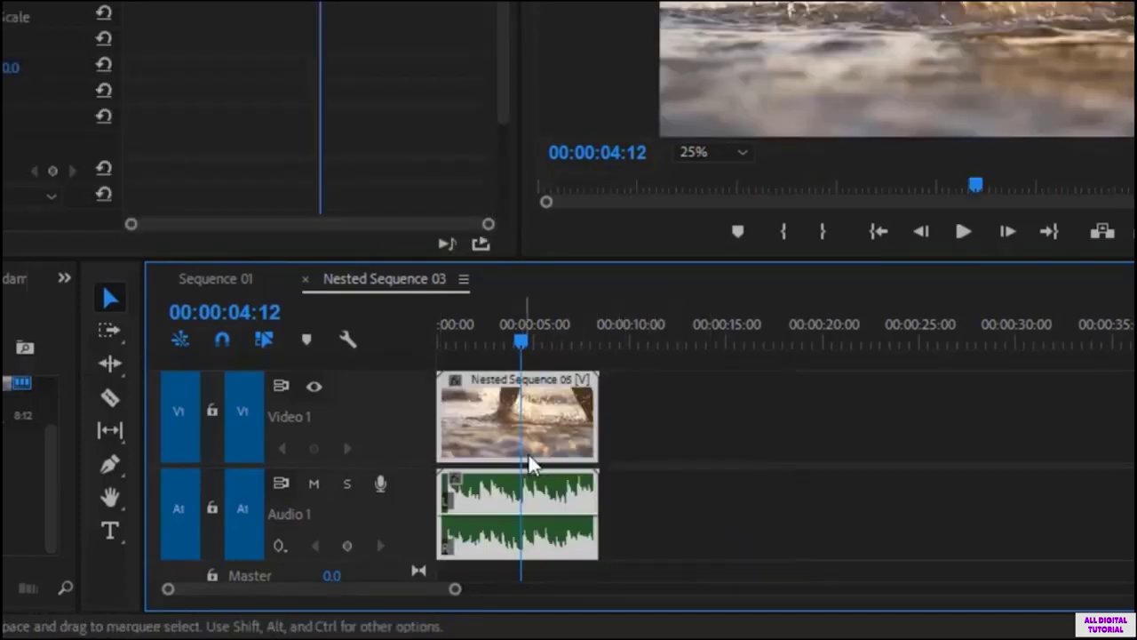
{"action": "left_click", "coordinate": [653, 429]}
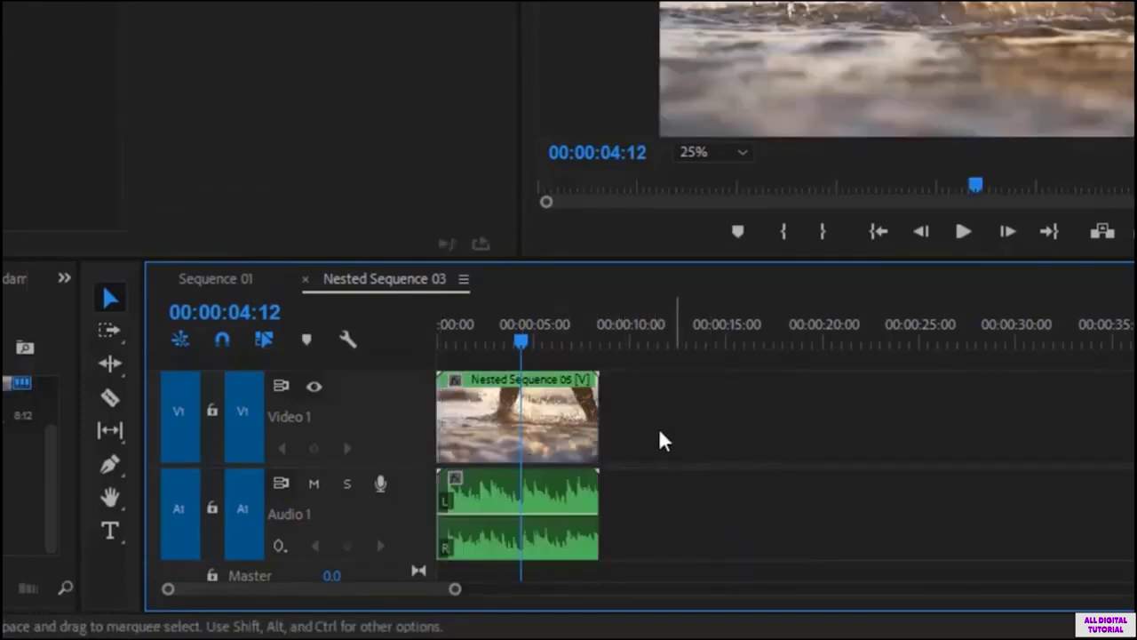
Unlink the nested clip's video from its audio and drag the video away on its own
{"action": "right_click", "coordinate": [558, 445]}
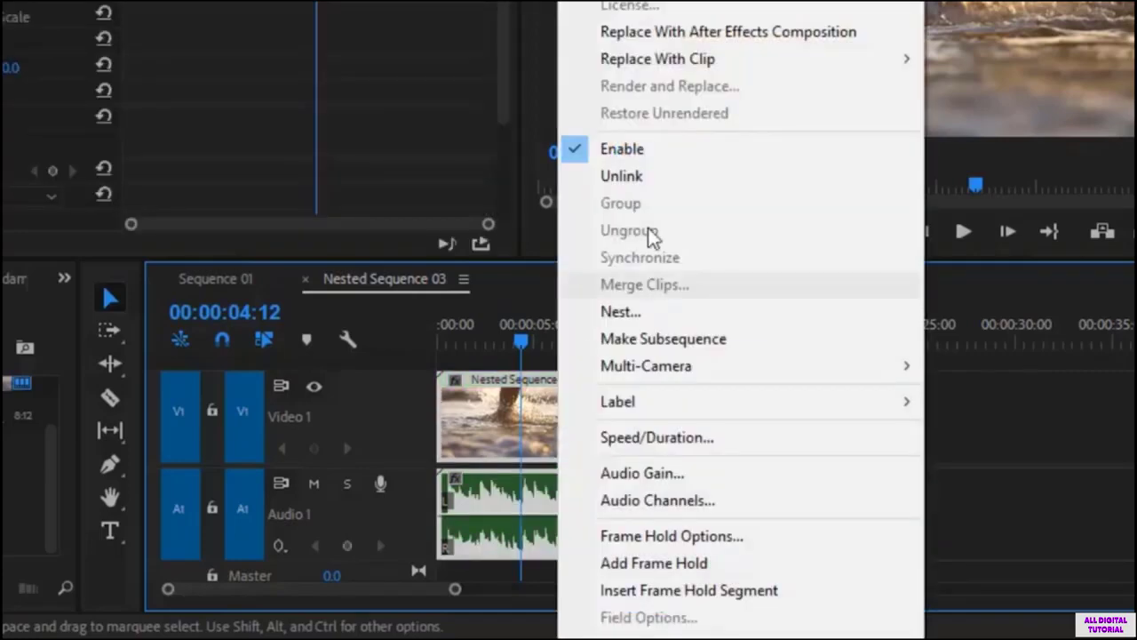
{"action": "left_click", "coordinate": [644, 180]}
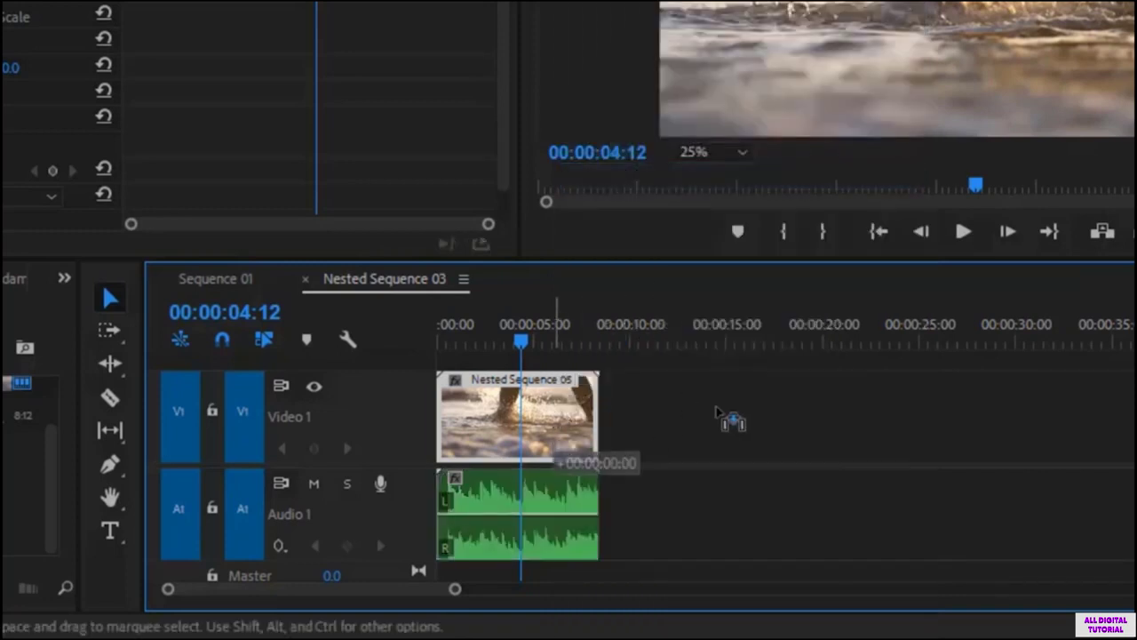
{"action": "left_click_drag", "start_coordinate": [576, 439], "coordinate": [779, 460]}
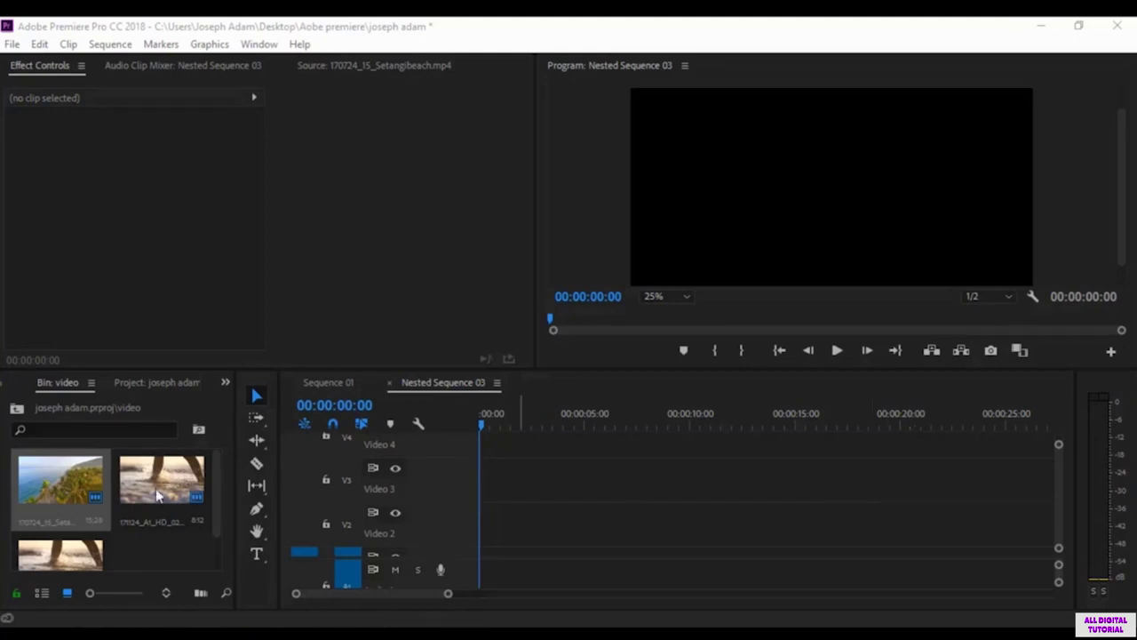
Add 170724_15_Setangibeach.mp4 to Video 3 and the splashing-feet clip to Video 2
{"action": "left_click", "coordinate": [55, 481]}
{"action": "left_click_drag", "start_coordinate": [67, 486], "coordinate": [625, 479]}
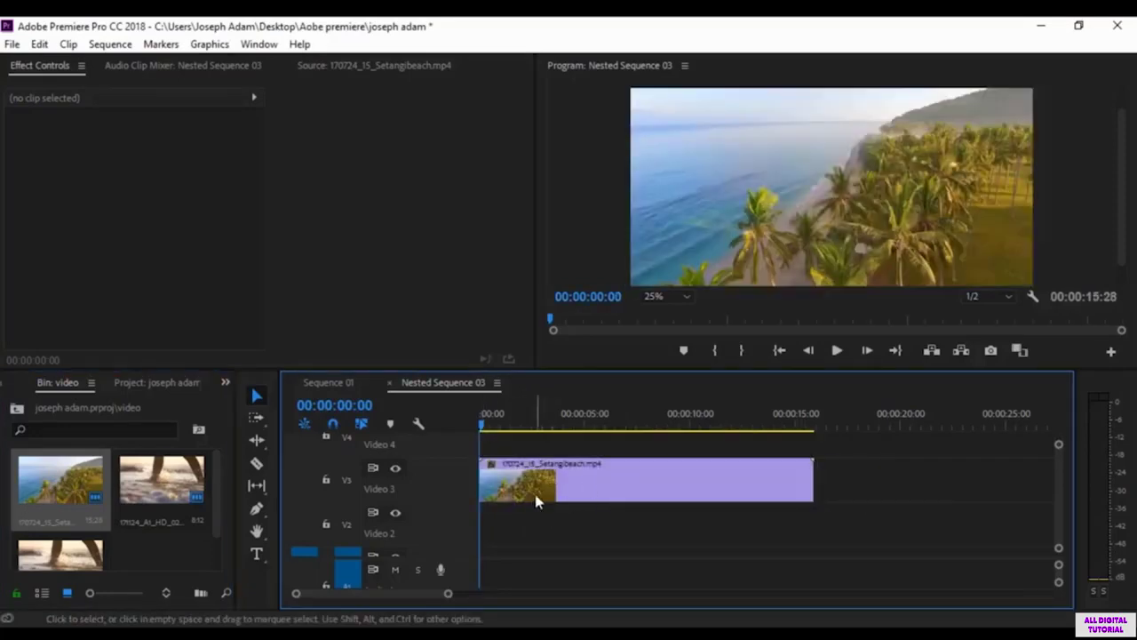
{"action": "left_click", "coordinate": [177, 498]}
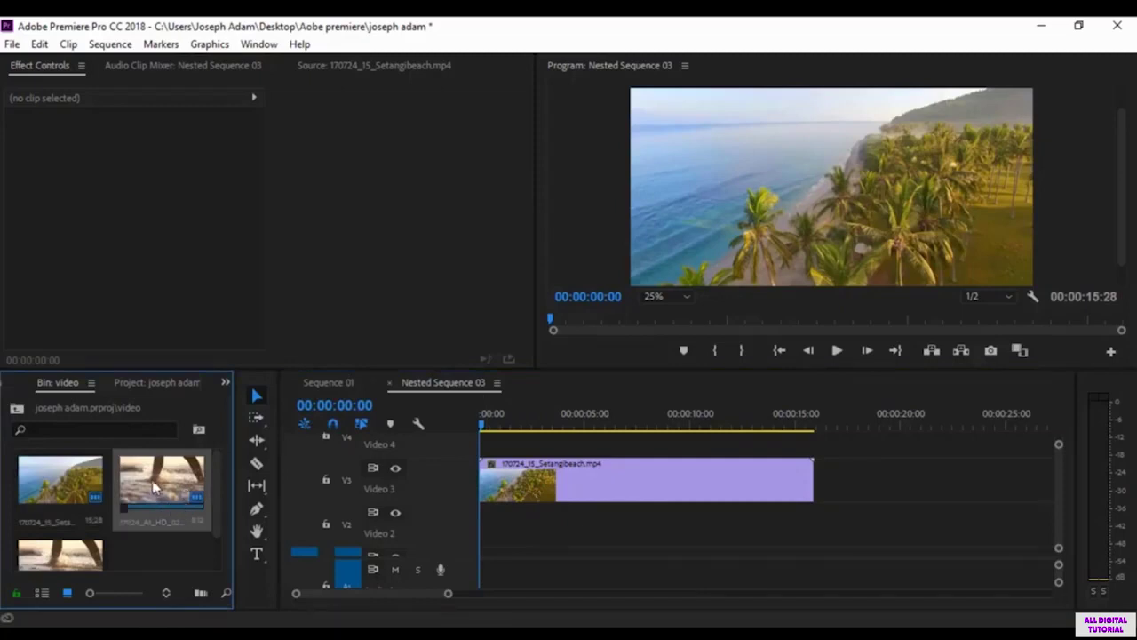
{"action": "left_click_drag", "start_coordinate": [153, 487], "coordinate": [586, 528]}
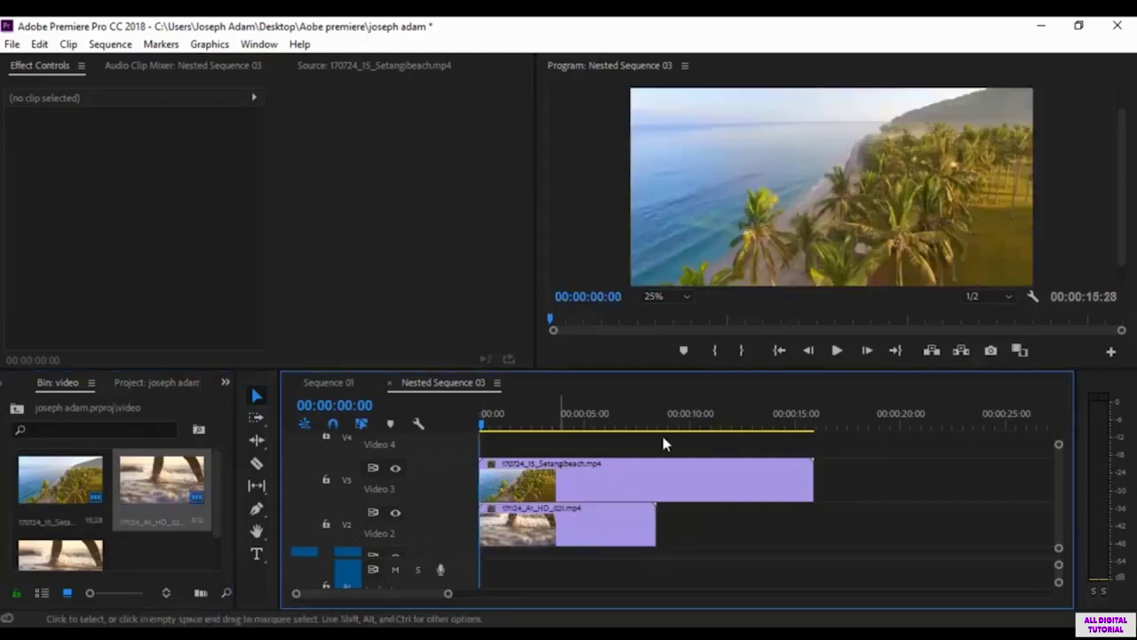
Preview playback, then move the Setangi clip to start where the splashing-feet clip ends
{"action": "left_click", "coordinate": [837, 350]}
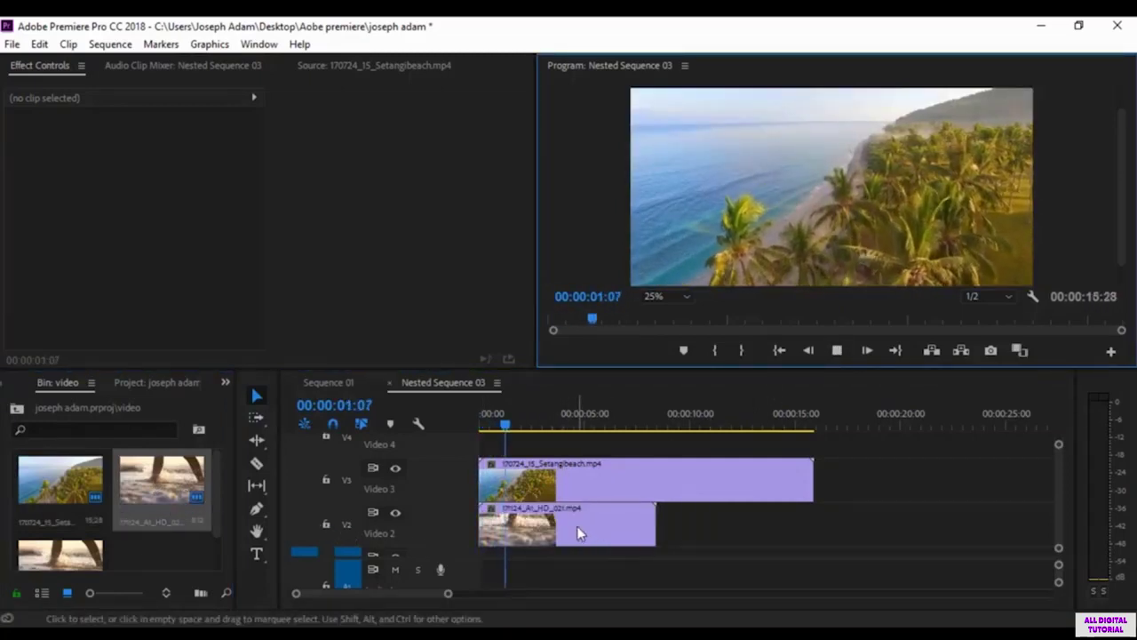
{"action": "key", "text": "space"}
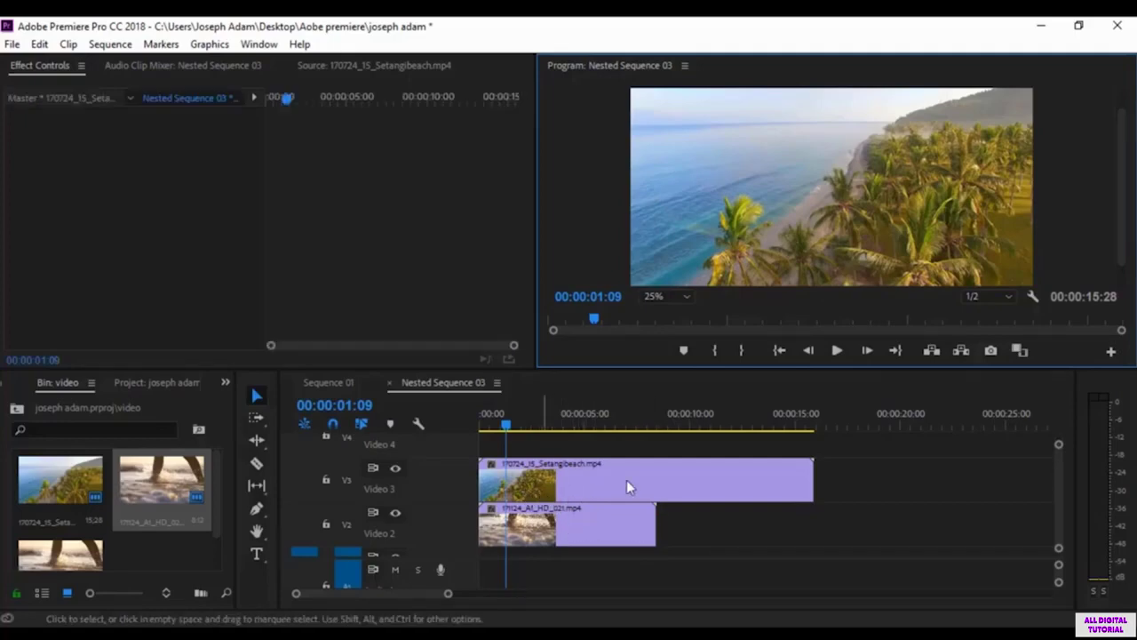
{"action": "left_click_drag", "start_coordinate": [626, 487], "coordinate": [804, 487]}
{"action": "key", "text": "space"}
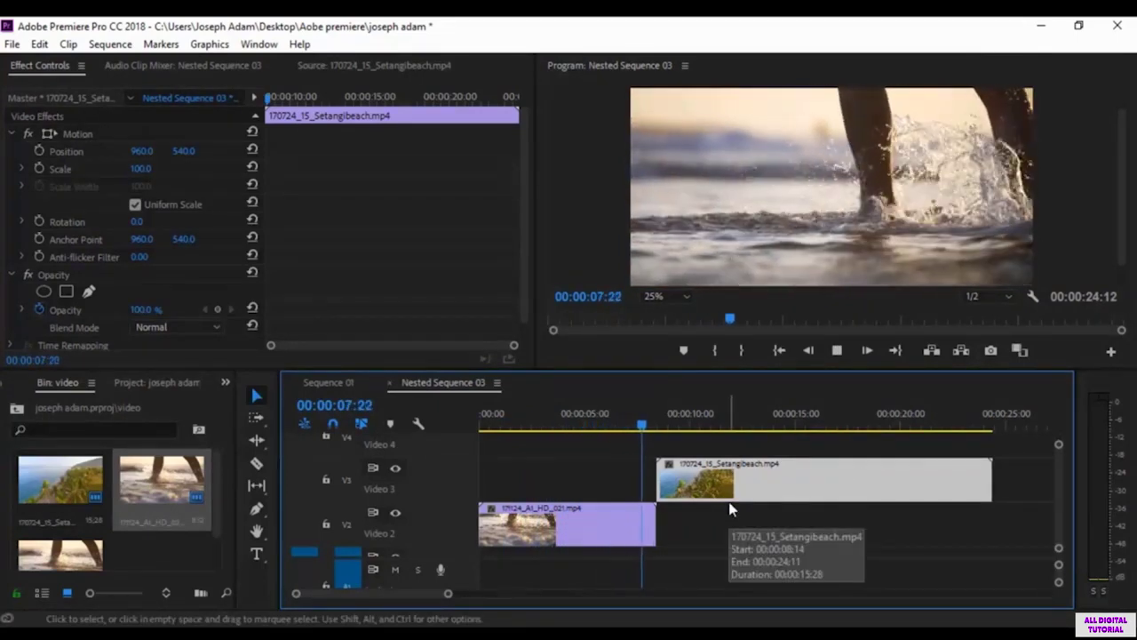
{"action": "key", "text": "space"}
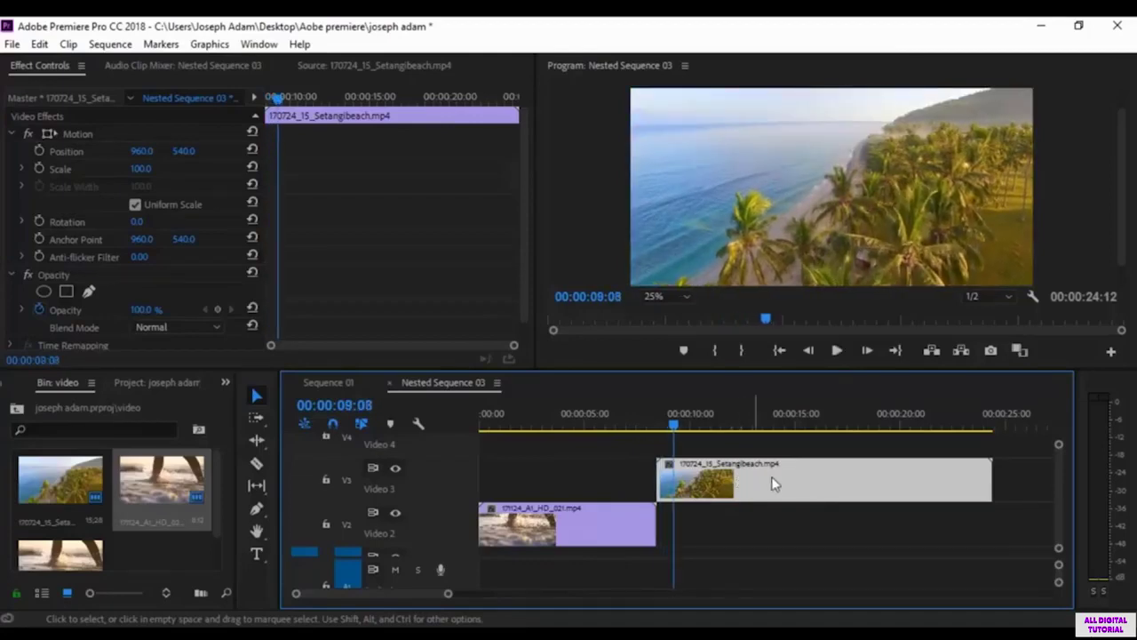
{"action": "left_click_drag", "start_coordinate": [772, 482], "coordinate": [594, 482]}
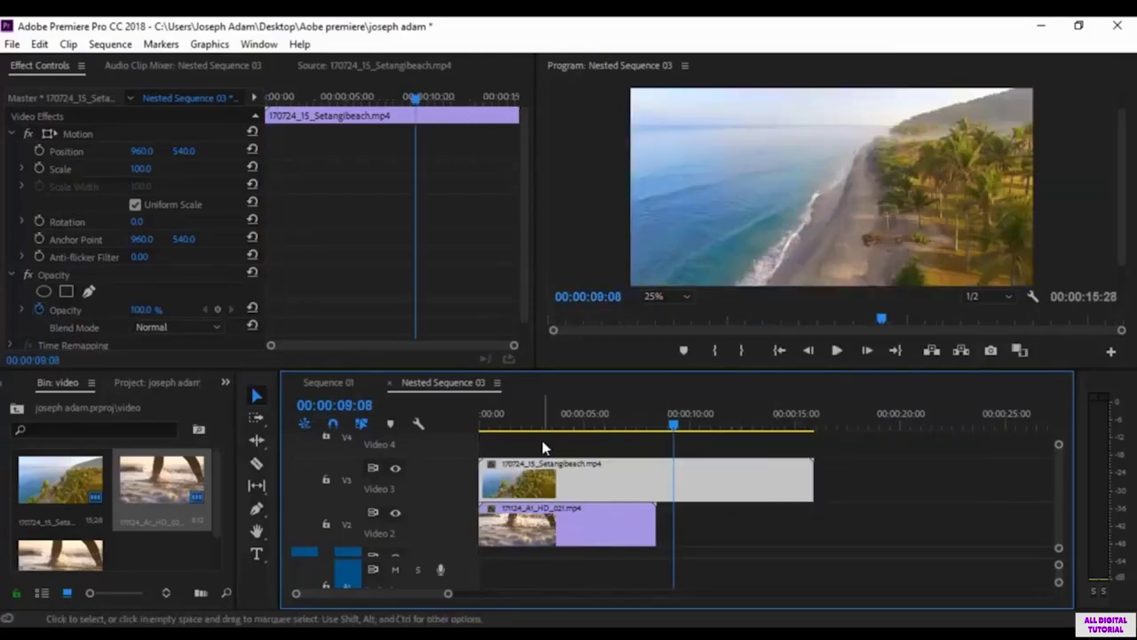
{"action": "left_click", "coordinate": [487, 420]}
{"action": "key", "text": "space"}
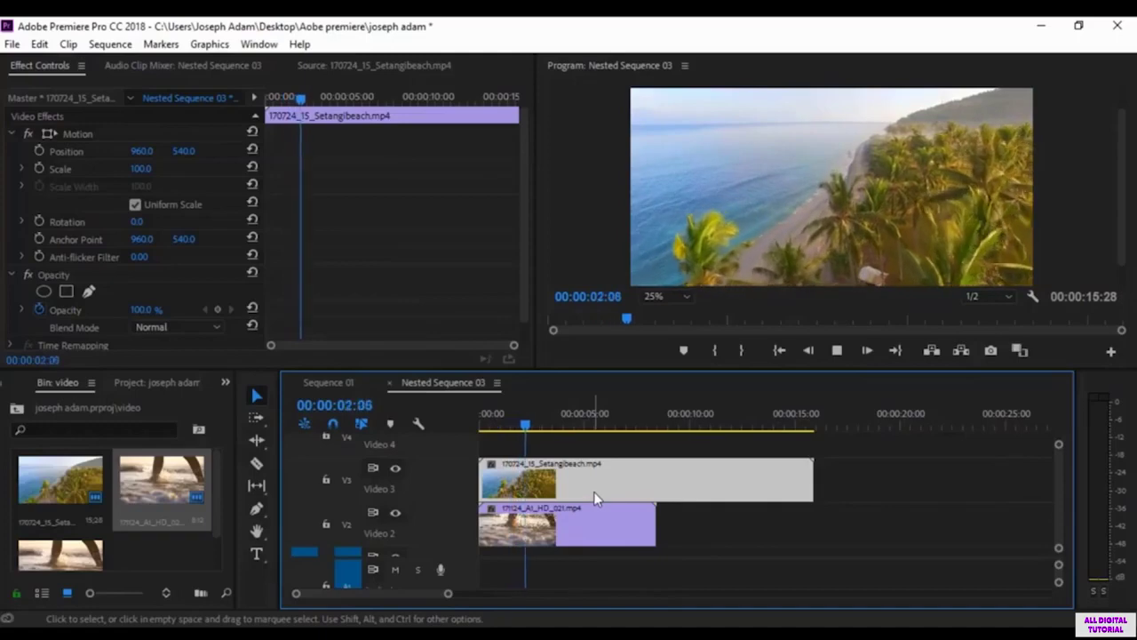
{"action": "left_click_drag", "start_coordinate": [543, 420], "coordinate": [481, 420]}
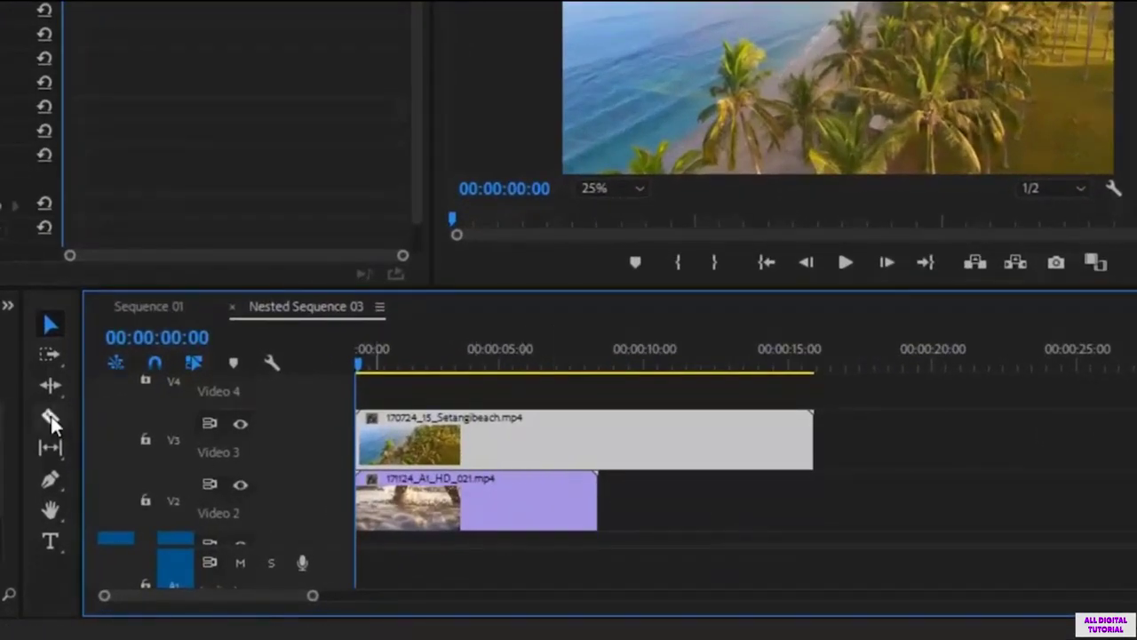
Cut the Setangi beach clip on Video 3 into four pieces with the Razor tool
{"action": "left_click", "coordinate": [51, 416]}
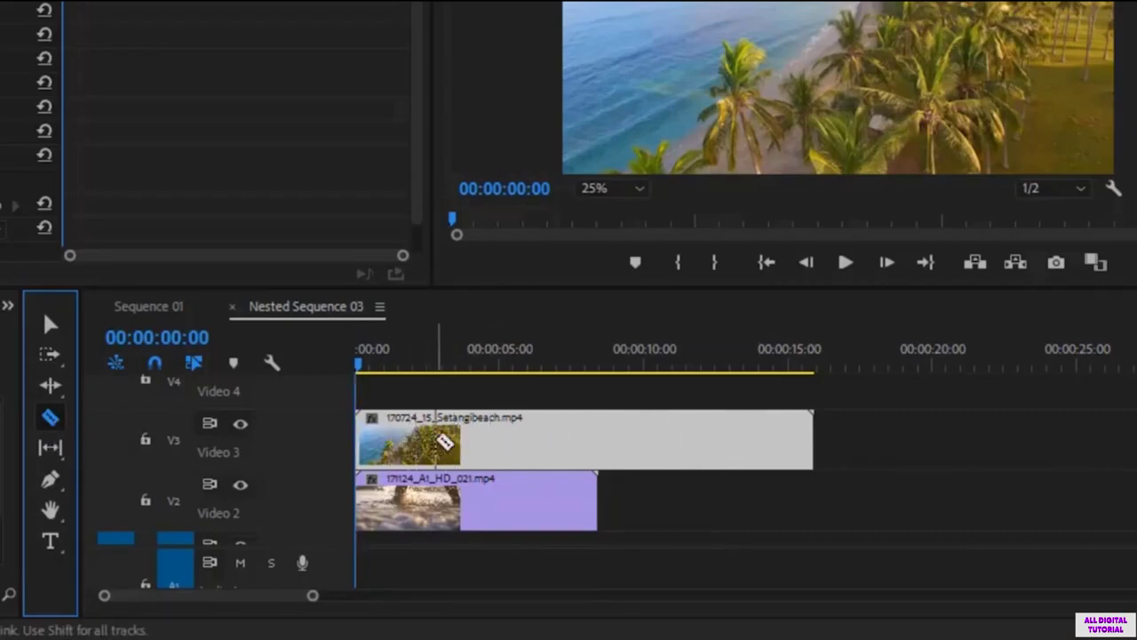
{"action": "left_click", "coordinate": [434, 441]}
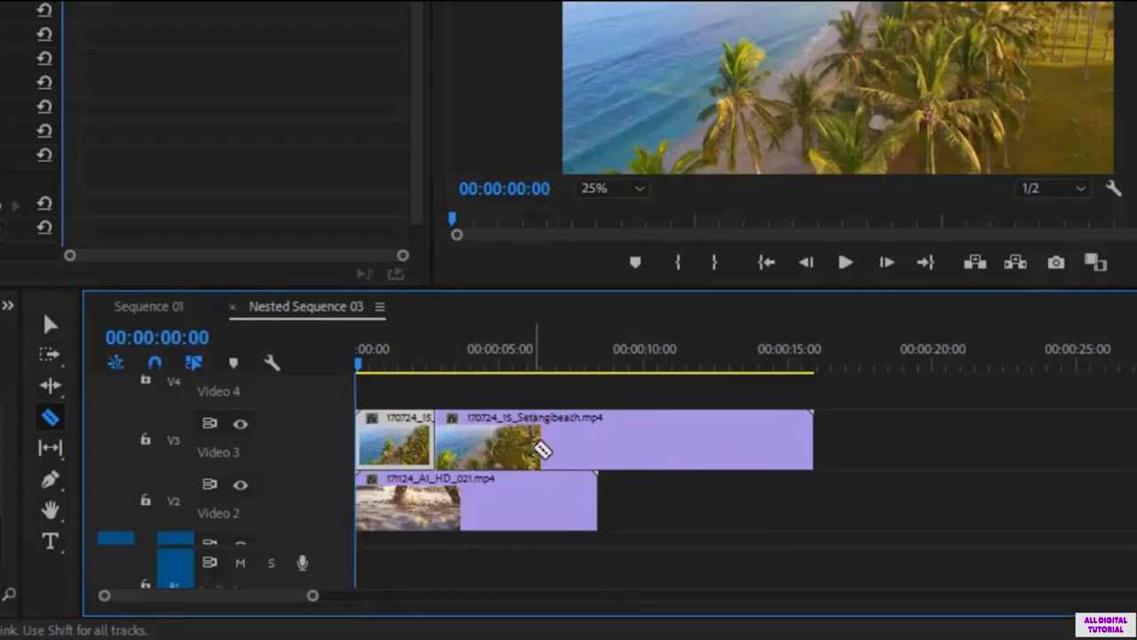
{"action": "left_click", "coordinate": [558, 449]}
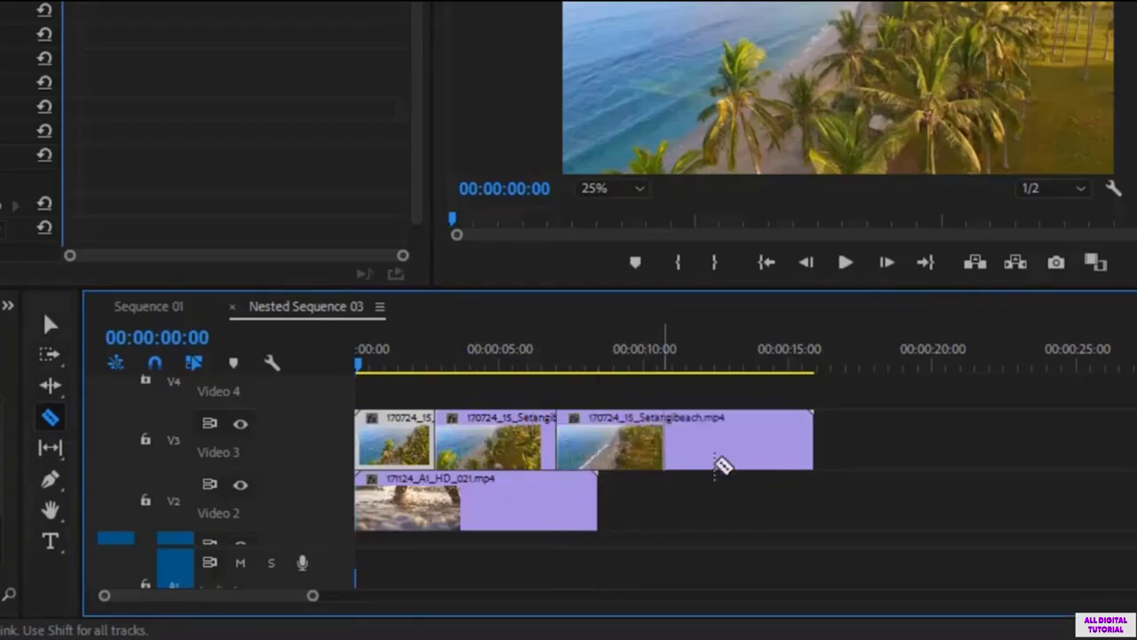
{"action": "left_click", "coordinate": [697, 449]}
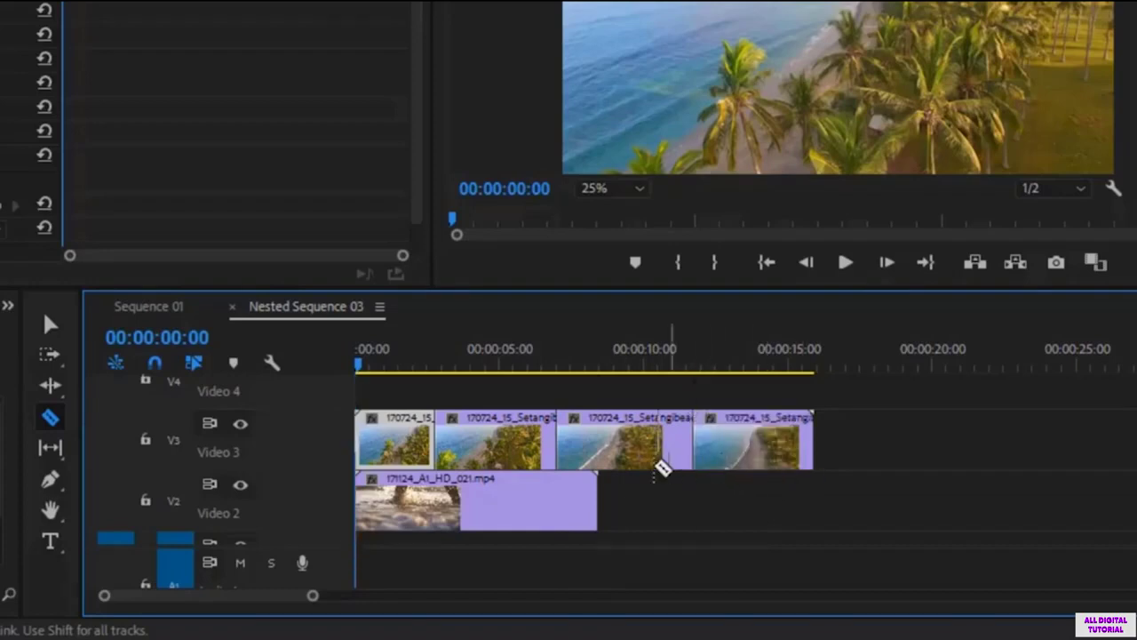
Return to the Selection tool and check each beach piece, ending on the third
{"action": "key", "text": "v"}
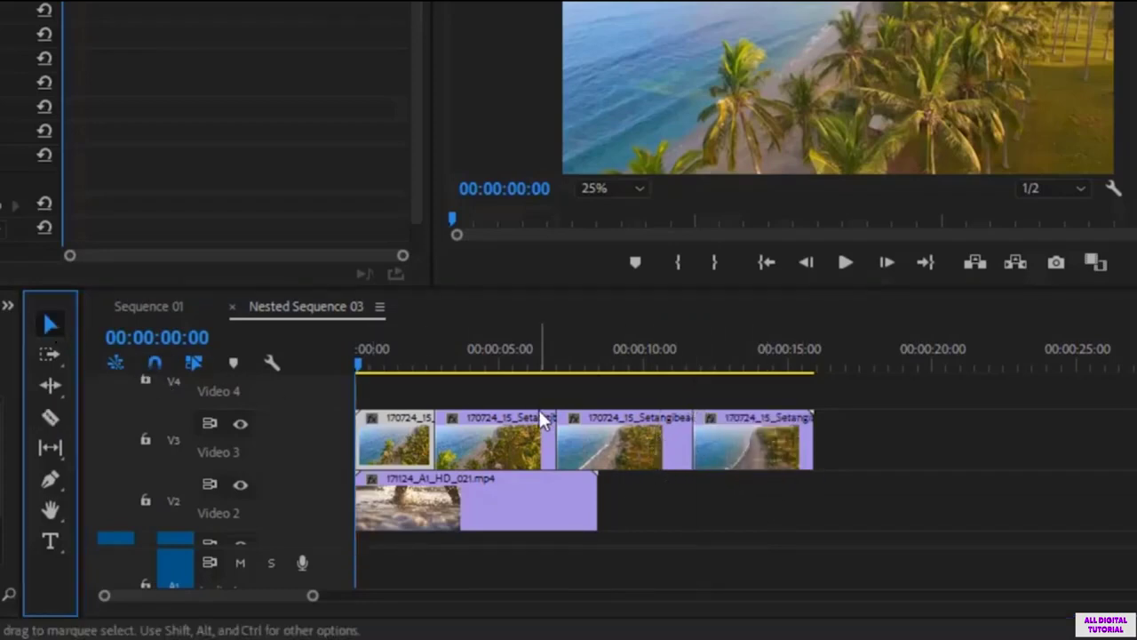
{"action": "left_click", "coordinate": [636, 448]}
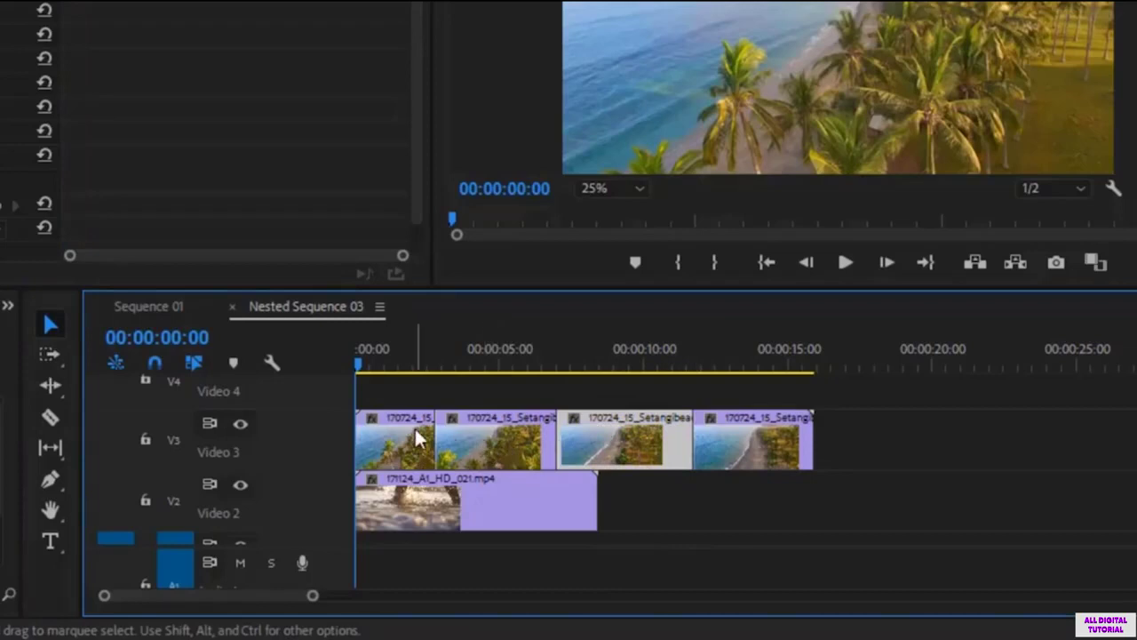
{"action": "left_click", "coordinate": [739, 449]}
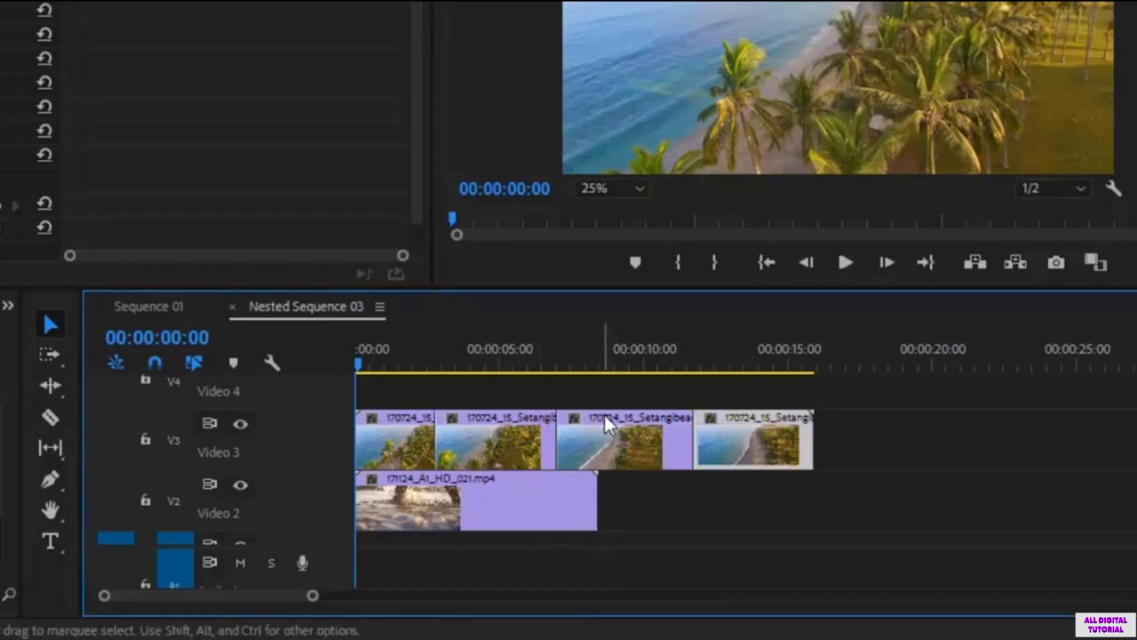
{"action": "left_click", "coordinate": [649, 455]}
Raise the third and first beach pieces to Video 4, then select the 171124_A1_HD_021.mp4 clip
{"action": "left_click_drag", "start_coordinate": [636, 439], "coordinate": [636, 391]}
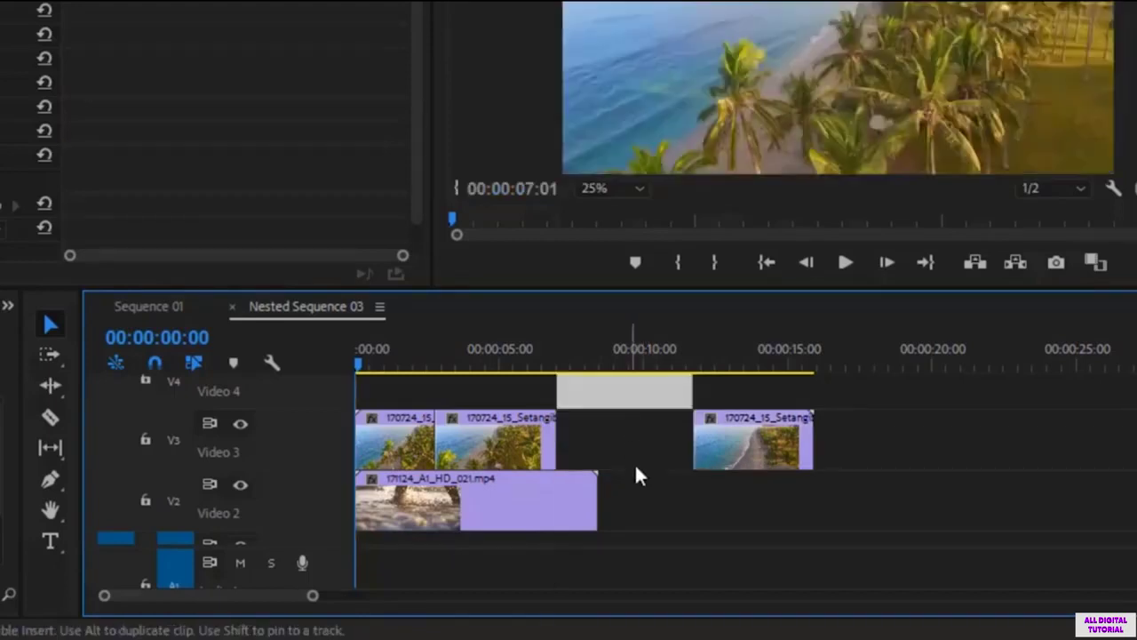
{"action": "left_click_drag", "start_coordinate": [394, 453], "coordinate": [394, 391]}
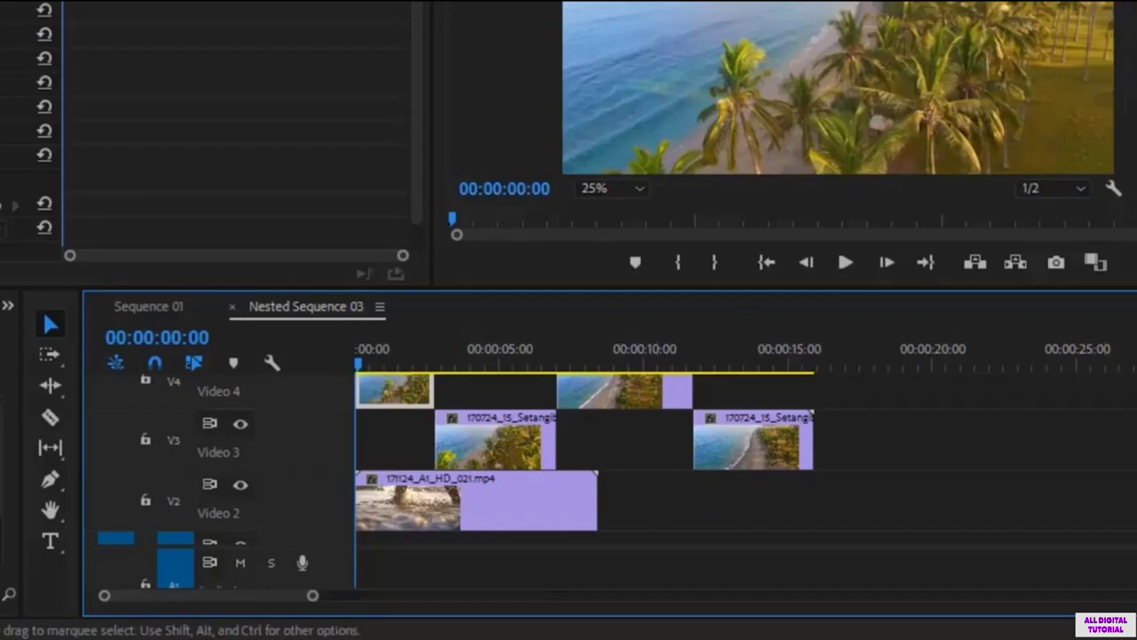
{"action": "scroll", "coordinate": [605, 442], "scroll_direction": "up", "scroll_amount": 3}
{"action": "scroll", "coordinate": [585, 458], "scroll_direction": "down", "scroll_amount": 2}
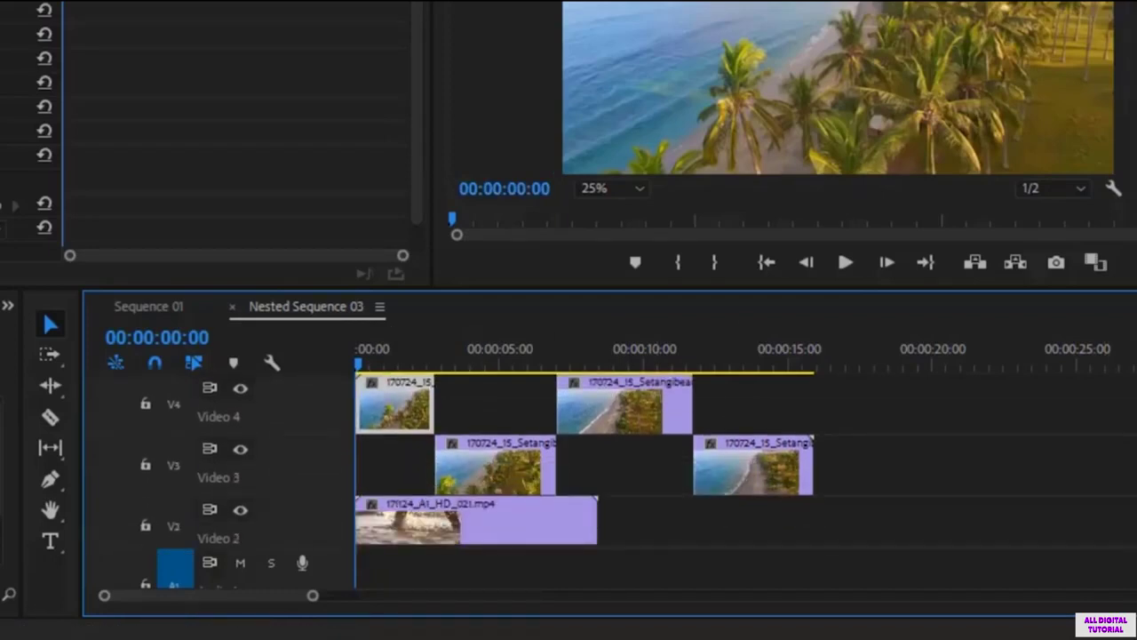
{"action": "left_click", "coordinate": [533, 523]}
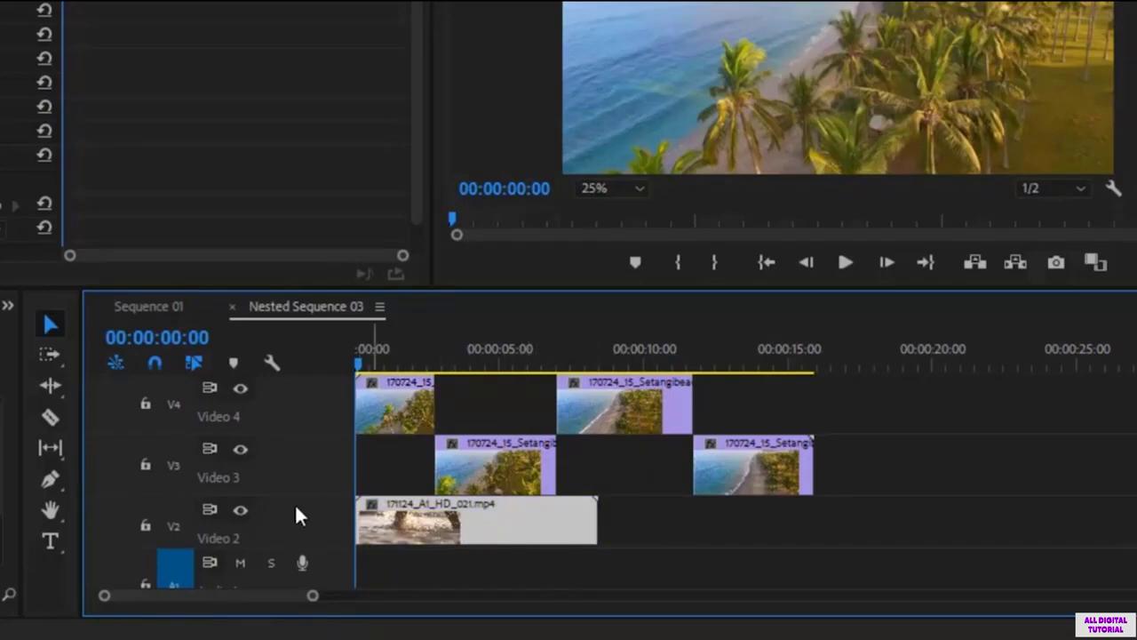
Razor the 171124_A1_HD_021.mp4 clip on Video 2 at two points into three pieces
{"action": "left_click", "coordinate": [49, 419]}
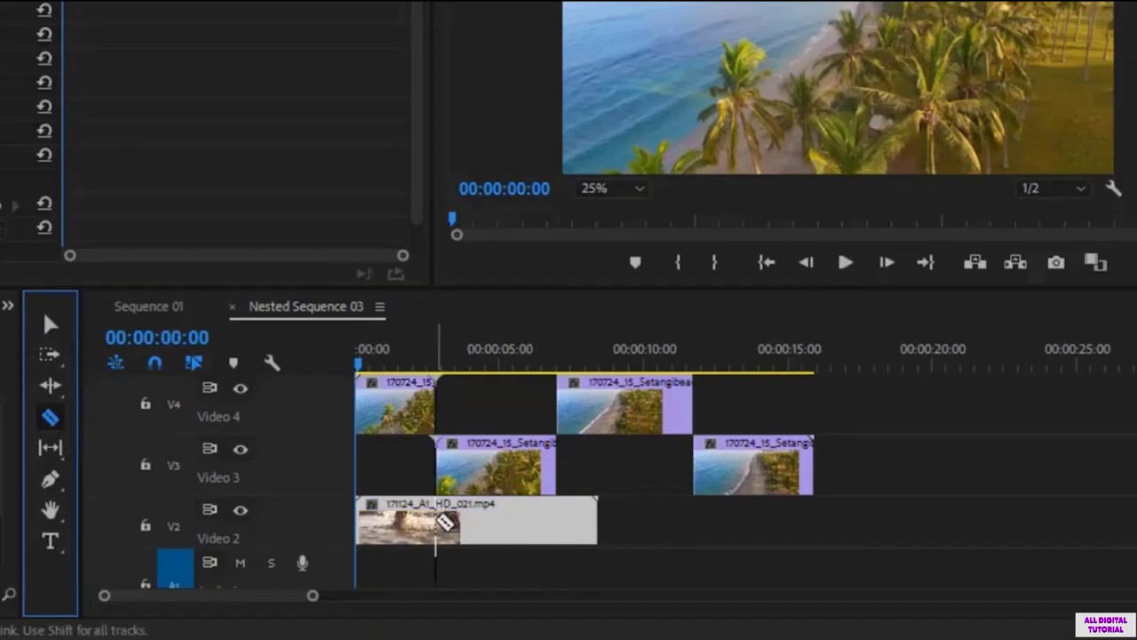
{"action": "mouse_move", "coordinate": [440, 523]}
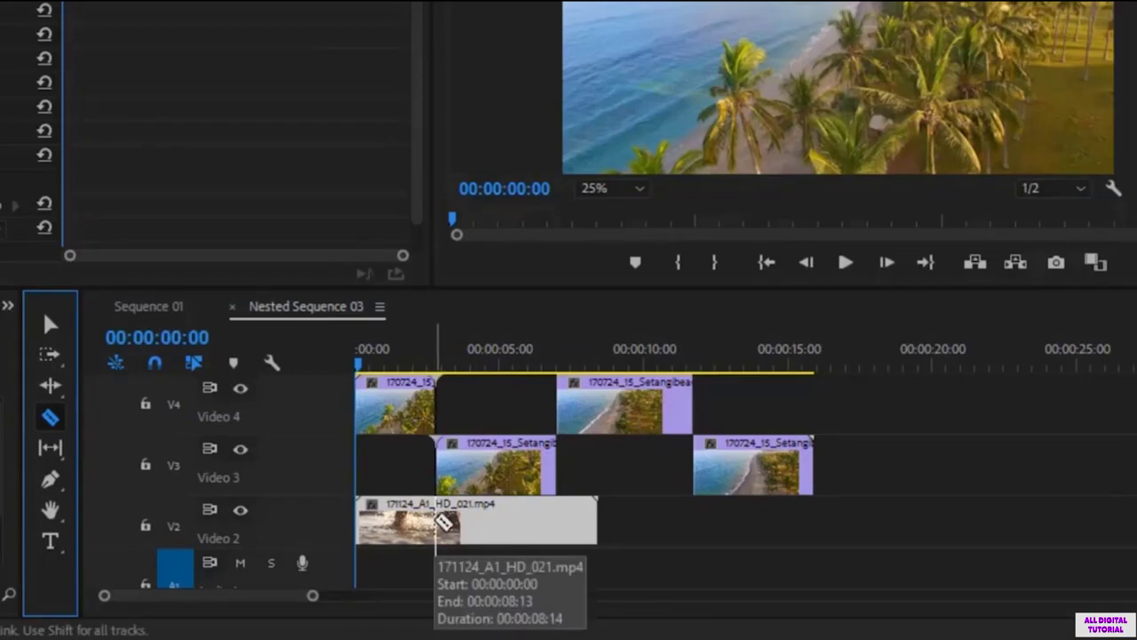
{"action": "left_click", "coordinate": [441, 525]}
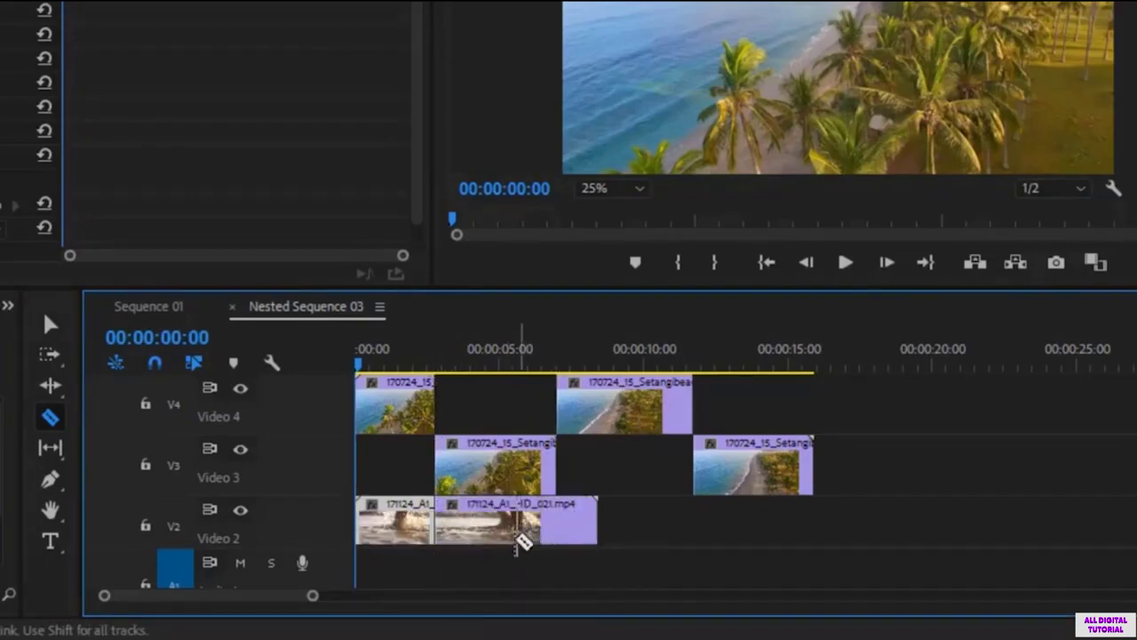
{"action": "left_click", "coordinate": [508, 534]}
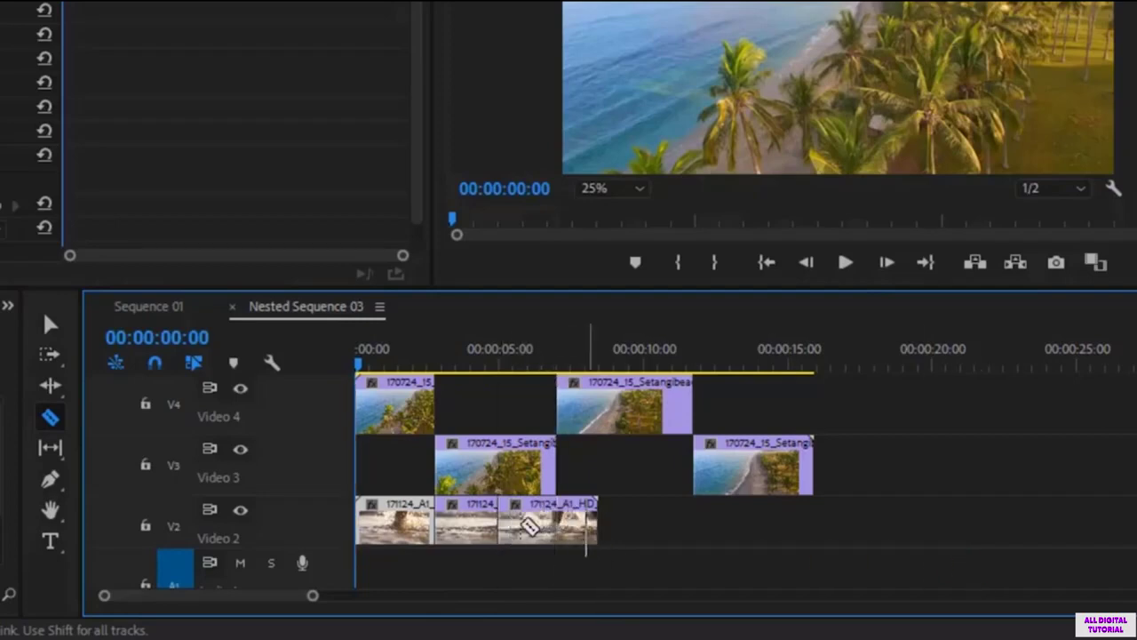
{"action": "left_click", "coordinate": [49, 325]}
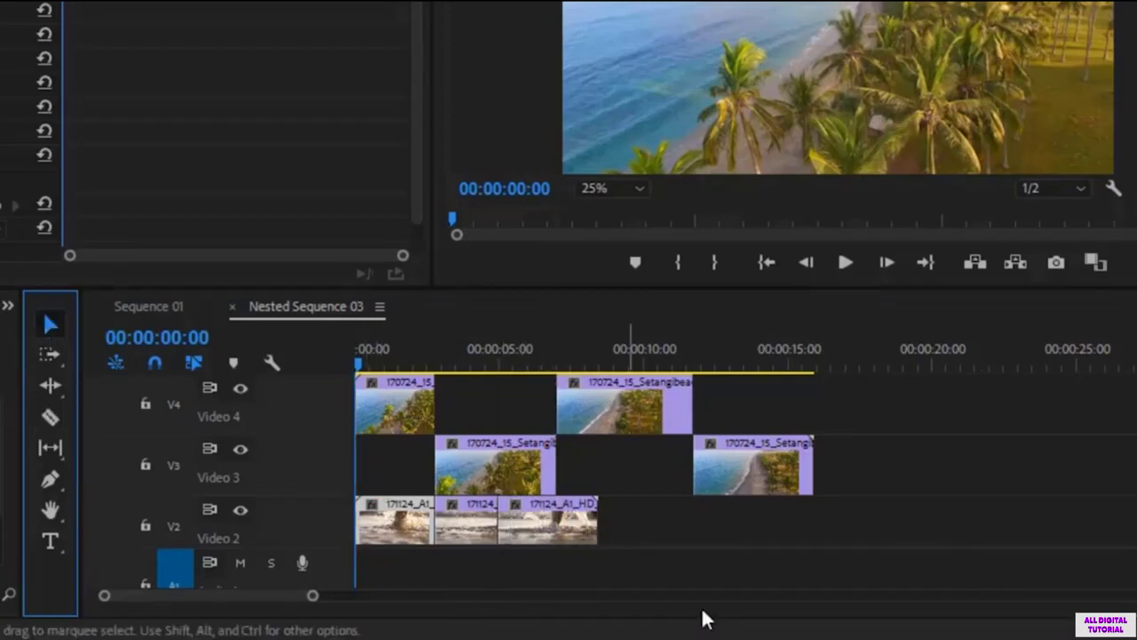
{"action": "left_click", "coordinate": [554, 542]}
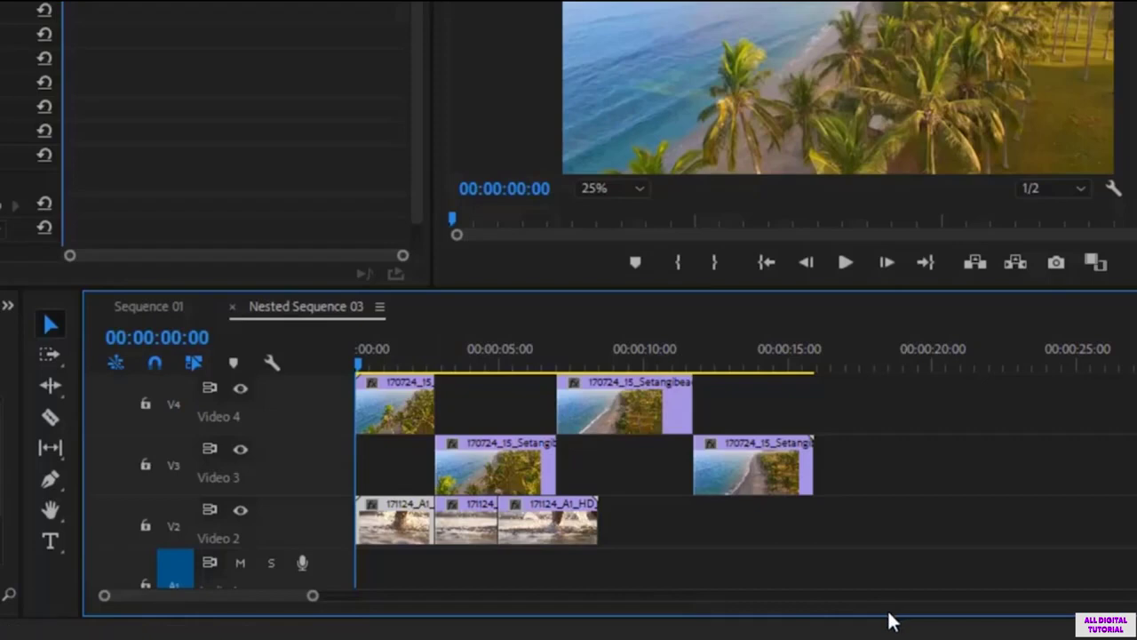
{"action": "left_click", "coordinate": [391, 400]}
Put the first beach clip and first splashing-feet piece back to back on Video 3, then preview
{"action": "left_click", "coordinate": [845, 262]}
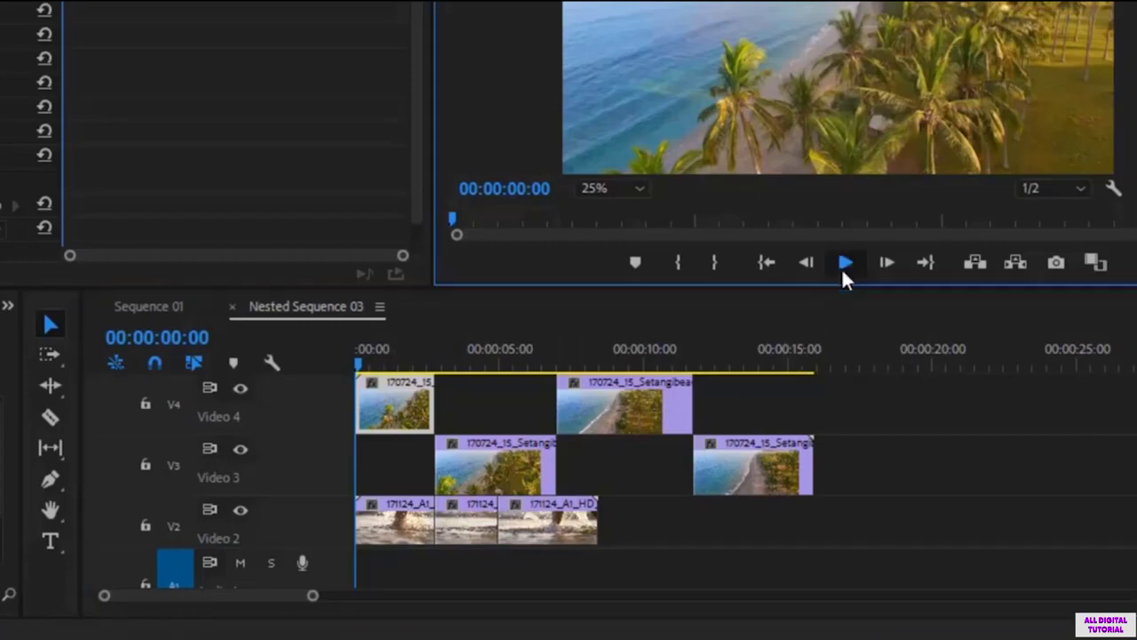
{"action": "key", "text": "space"}
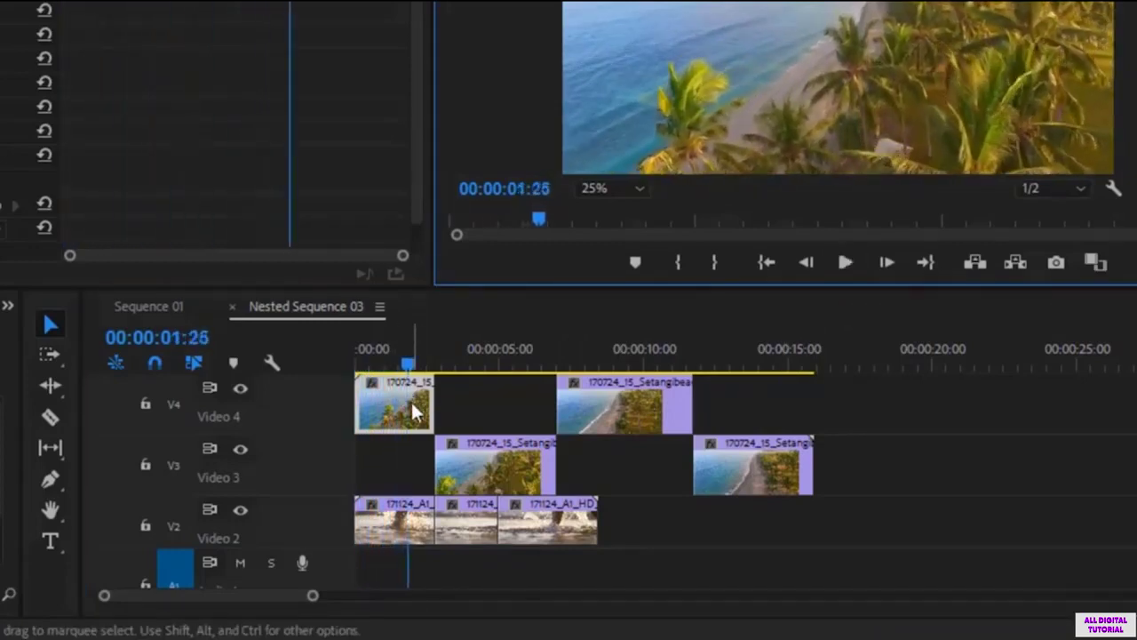
{"action": "left_click", "coordinate": [412, 403]}
{"action": "left_click", "coordinate": [388, 527]}
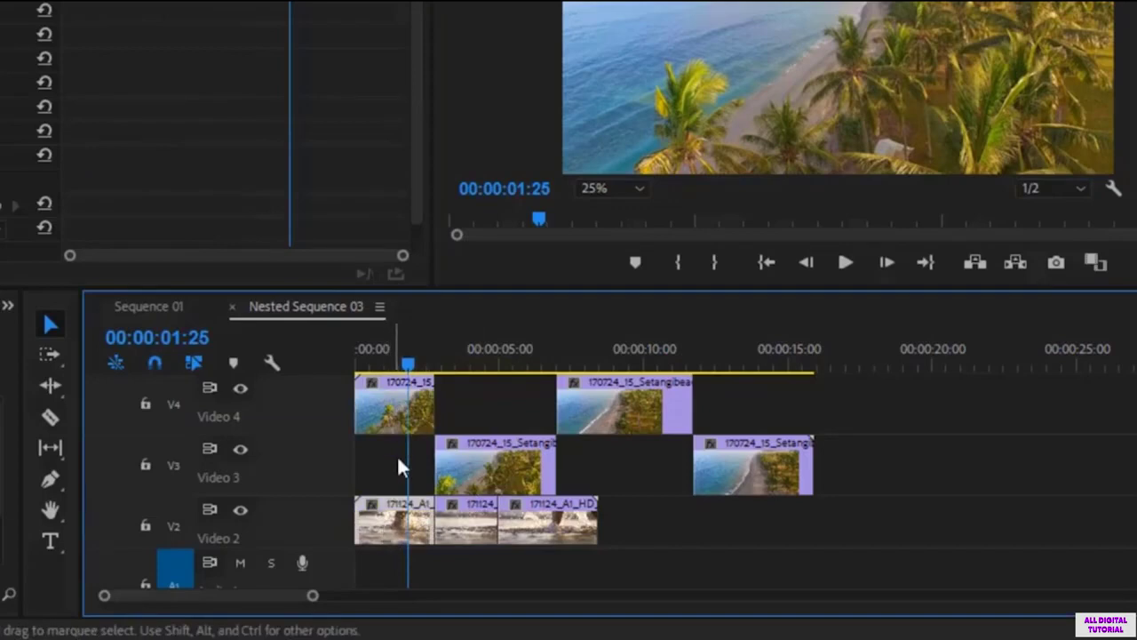
{"action": "left_click_drag", "start_coordinate": [395, 404], "coordinate": [388, 464]}
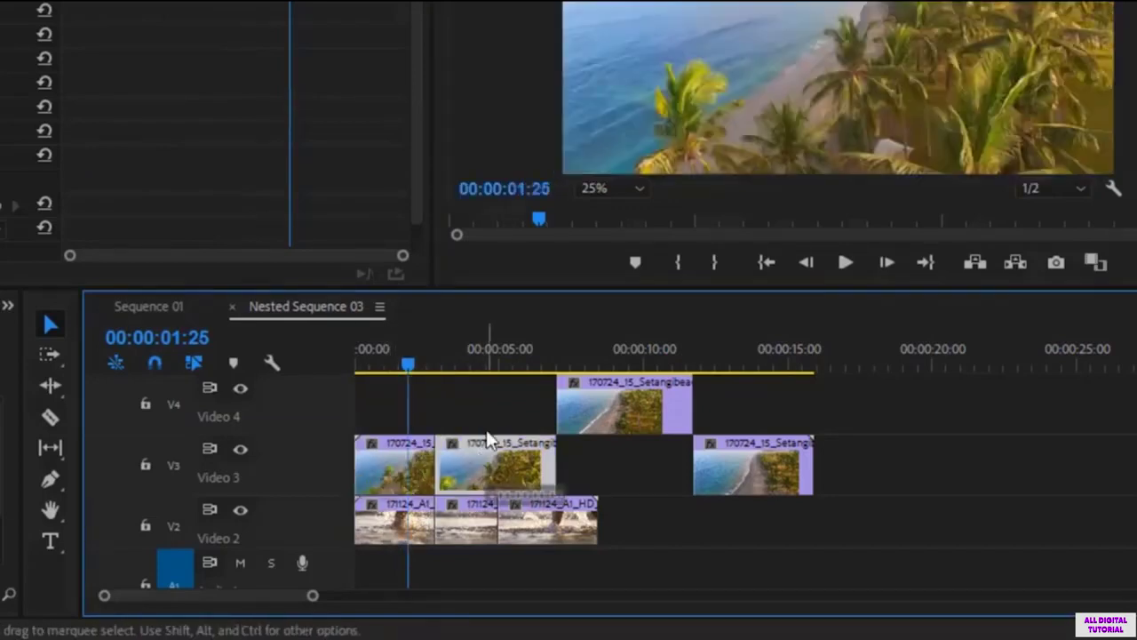
{"action": "left_click_drag", "start_coordinate": [466, 478], "coordinate": [479, 421]}
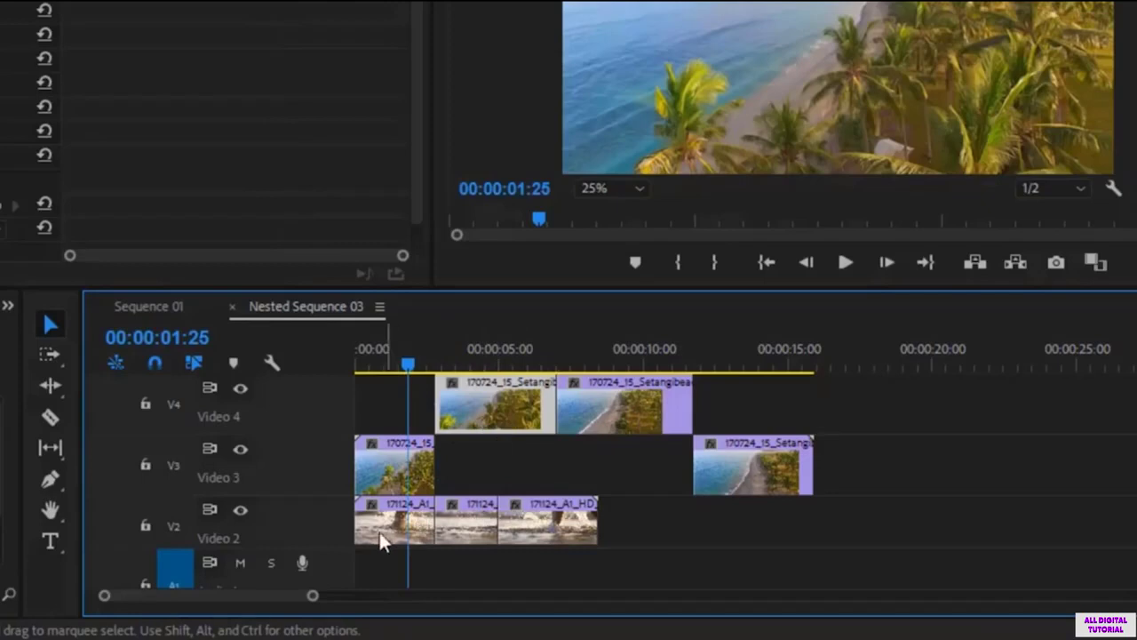
{"action": "left_click_drag", "start_coordinate": [381, 533], "coordinate": [506, 467]}
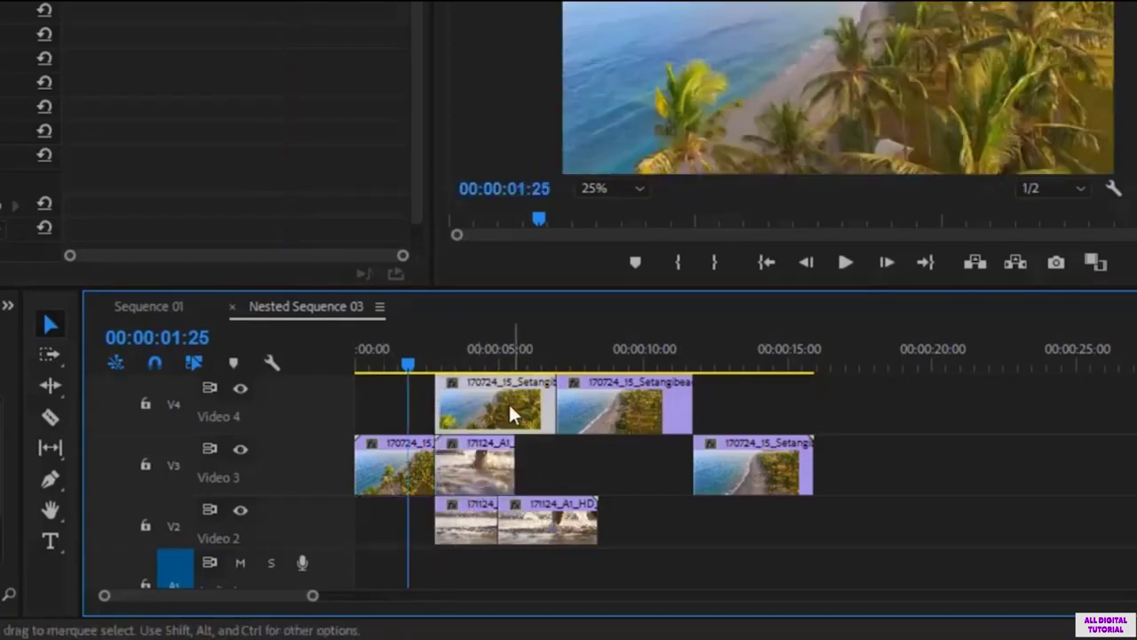
{"action": "left_click_drag", "start_coordinate": [508, 402], "coordinate": [842, 412]}
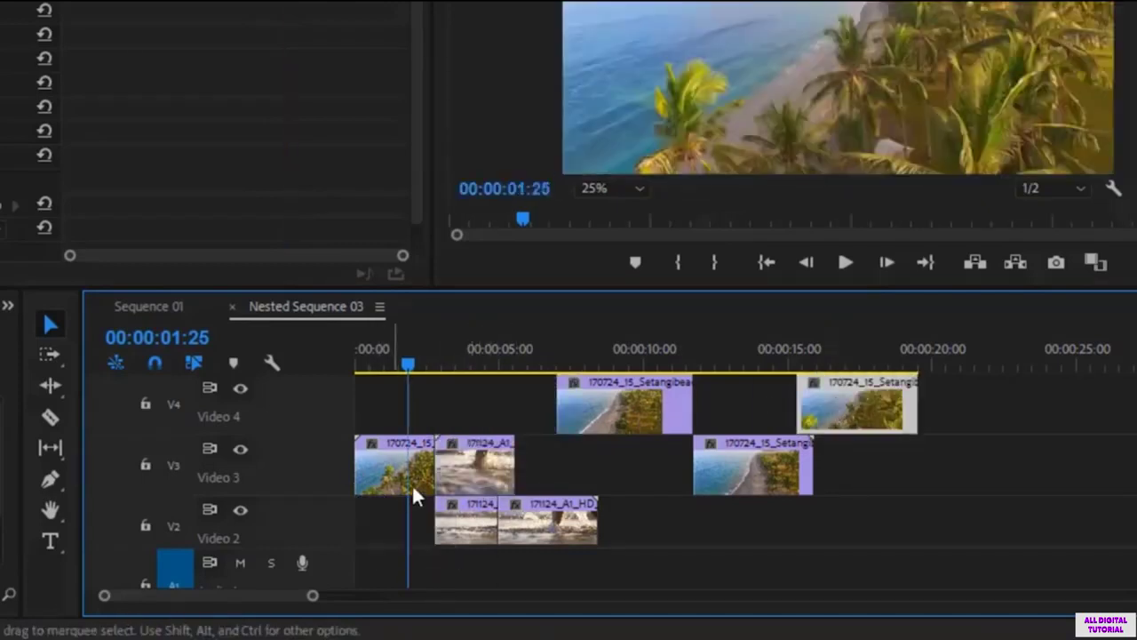
{"action": "left_click_drag", "start_coordinate": [397, 361], "coordinate": [356, 363]}
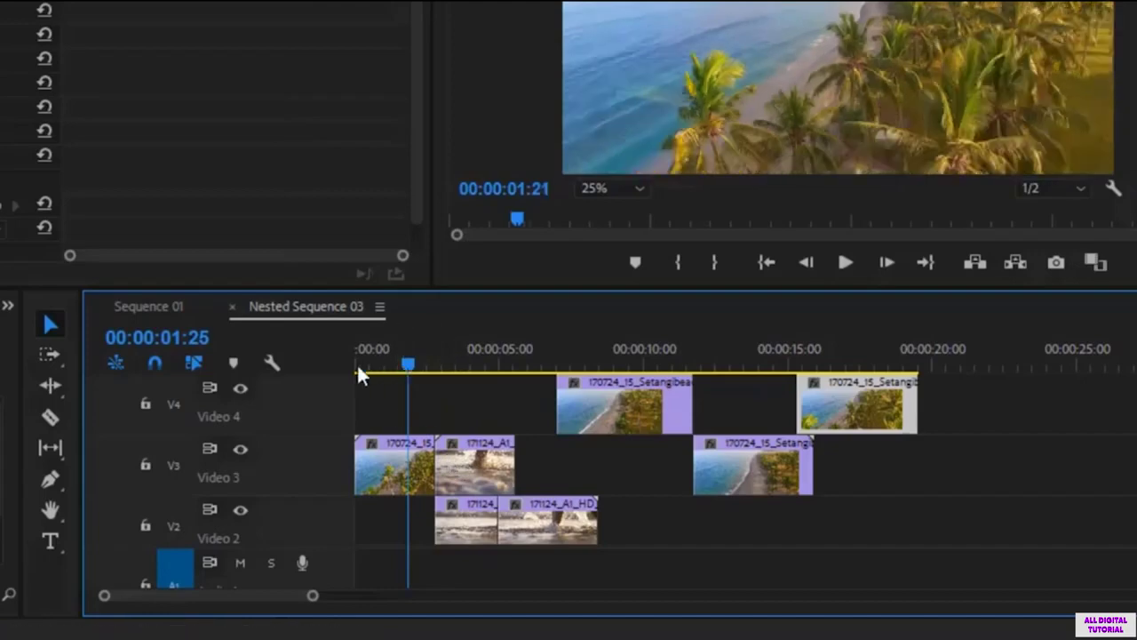
{"action": "key", "text": "space"}
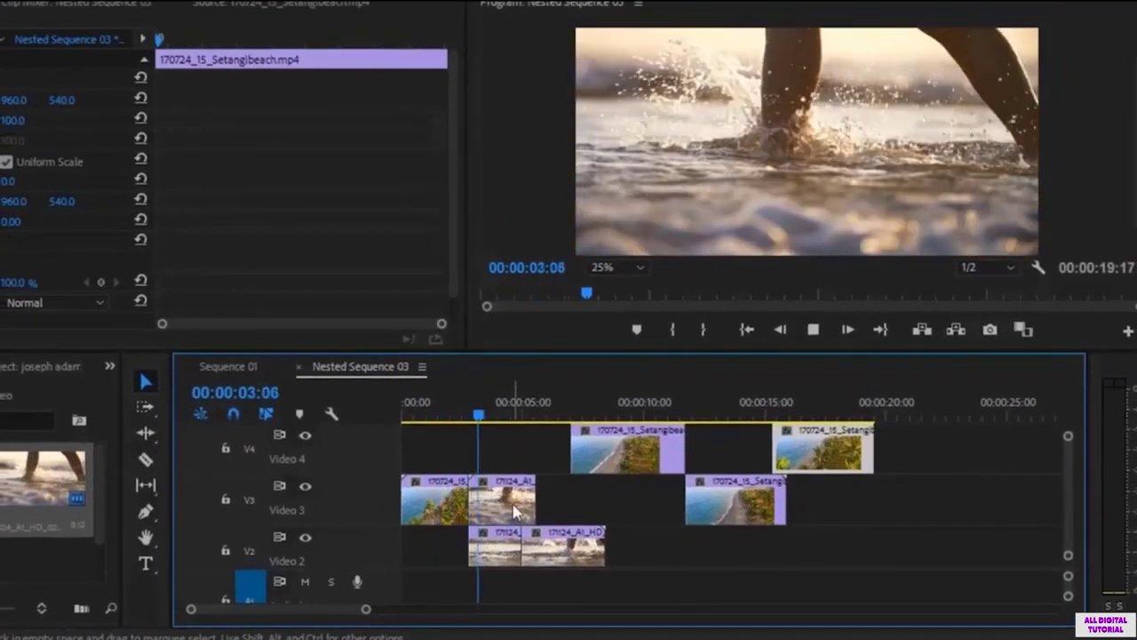
{"action": "key", "text": "space"}
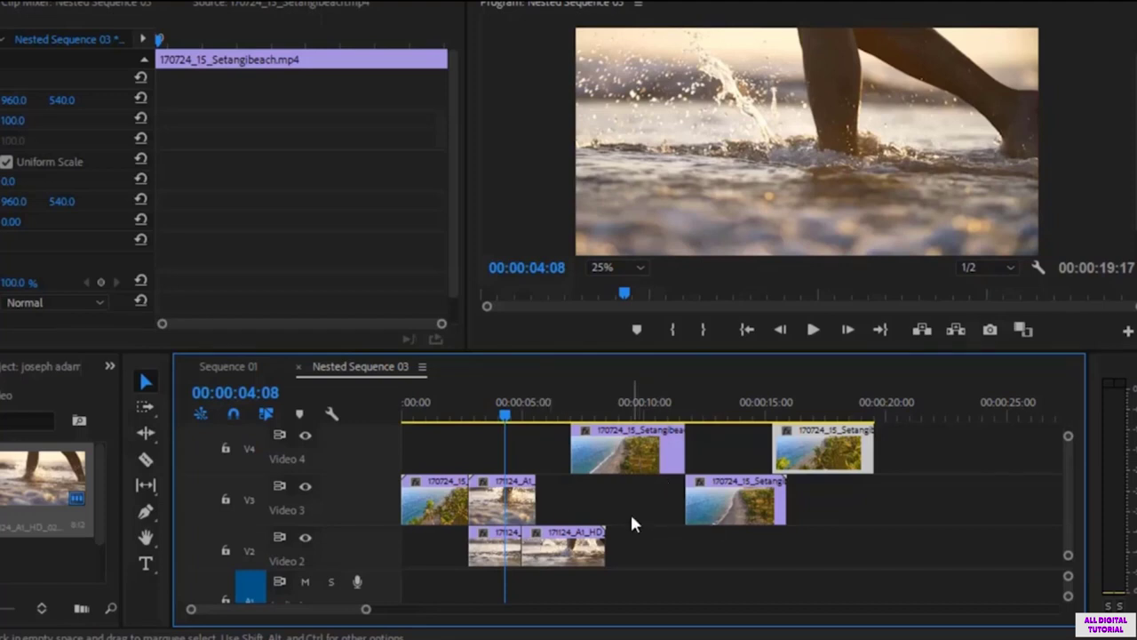
Move the remaining beach and splashing-feet pieces onto Video 3, alternating with no gaps
{"action": "left_click_drag", "start_coordinate": [633, 456], "coordinate": [601, 507]}
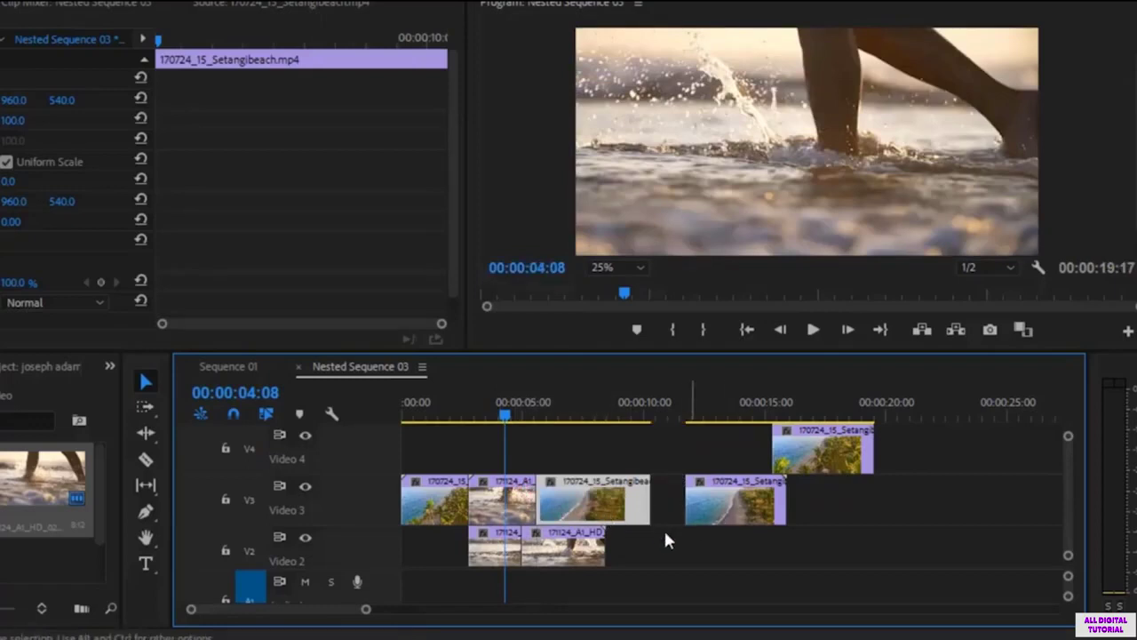
{"action": "left_click_drag", "start_coordinate": [723, 516], "coordinate": [857, 511]}
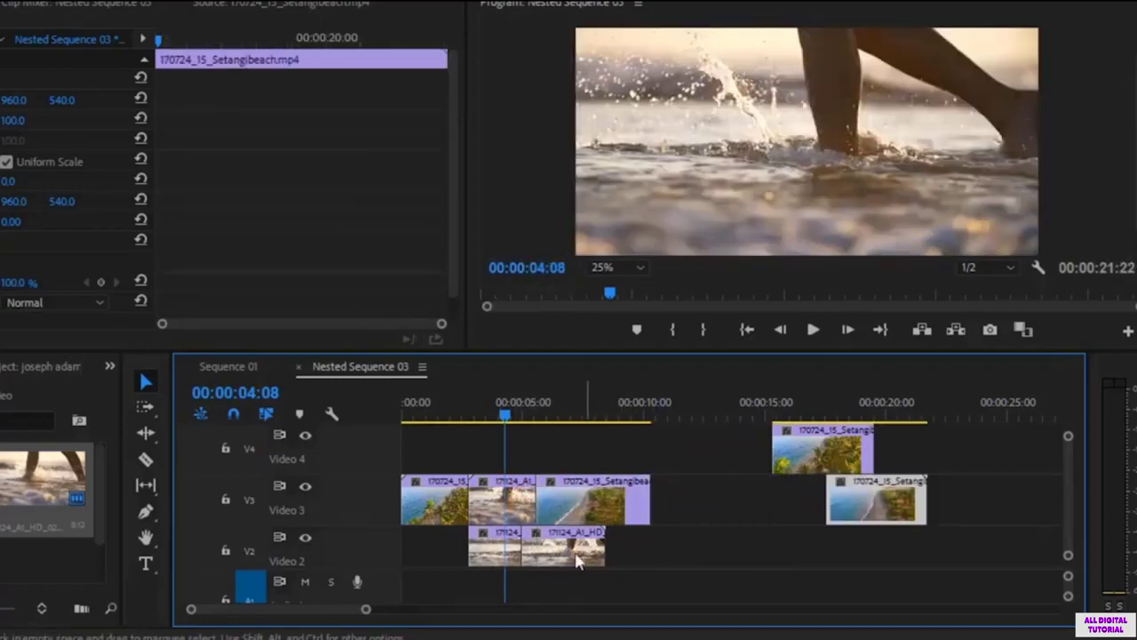
{"action": "left_click_drag", "start_coordinate": [511, 556], "coordinate": [690, 531]}
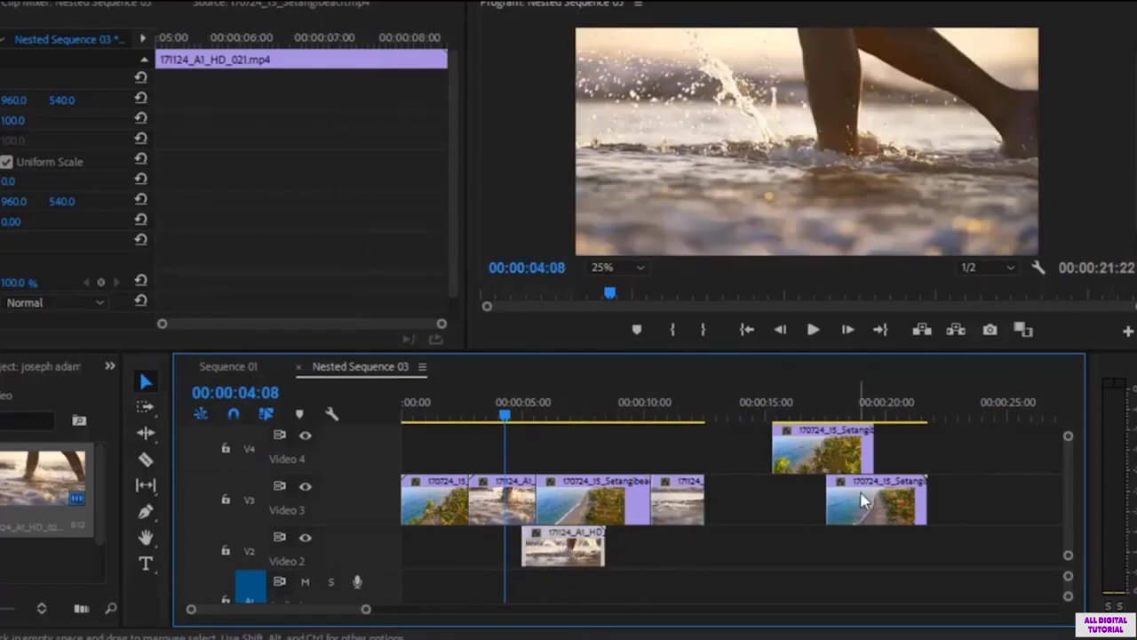
{"action": "left_click_drag", "start_coordinate": [861, 501], "coordinate": [740, 502]}
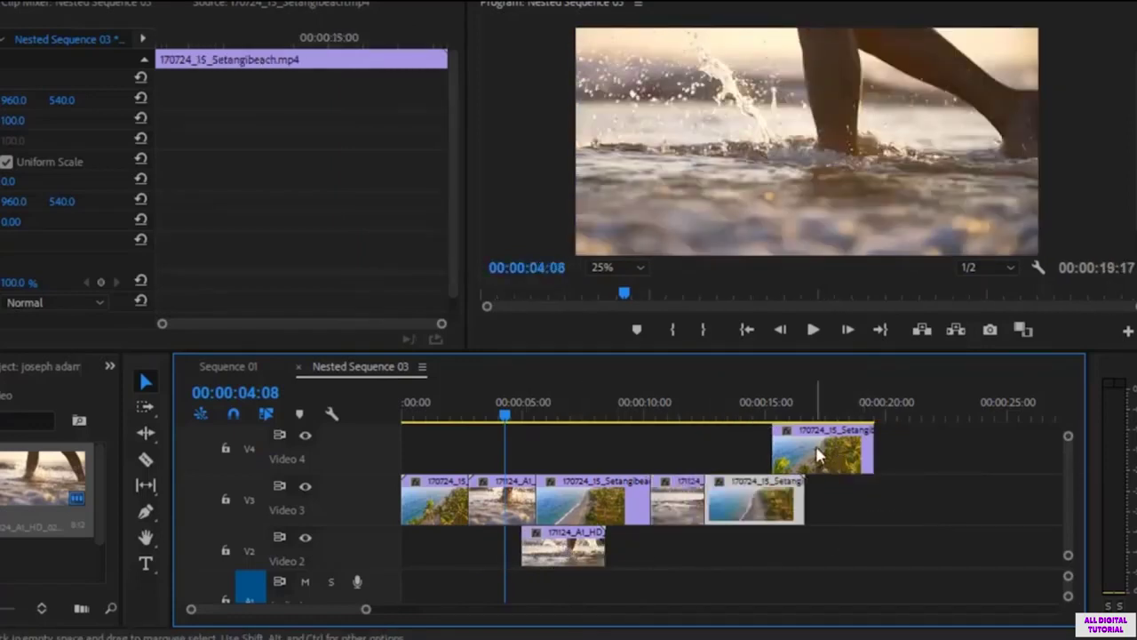
{"action": "left_click_drag", "start_coordinate": [820, 456], "coordinate": [917, 456]}
{"action": "mouse_move", "coordinate": [557, 555]}
{"action": "left_mouse_down"}
{"action": "mouse_move", "coordinate": [844, 529]}
{"action": "mouse_move", "coordinate": [967, 487]}
{"action": "left_mouse_up"}
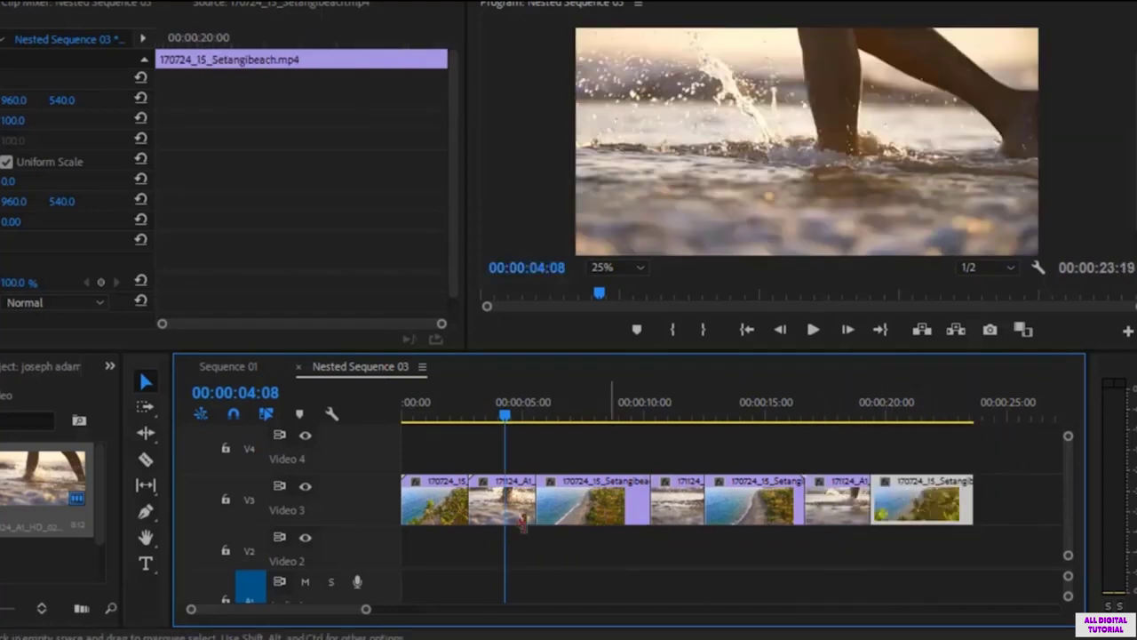
{"action": "left_click_drag", "start_coordinate": [505, 414], "coordinate": [420, 414]}
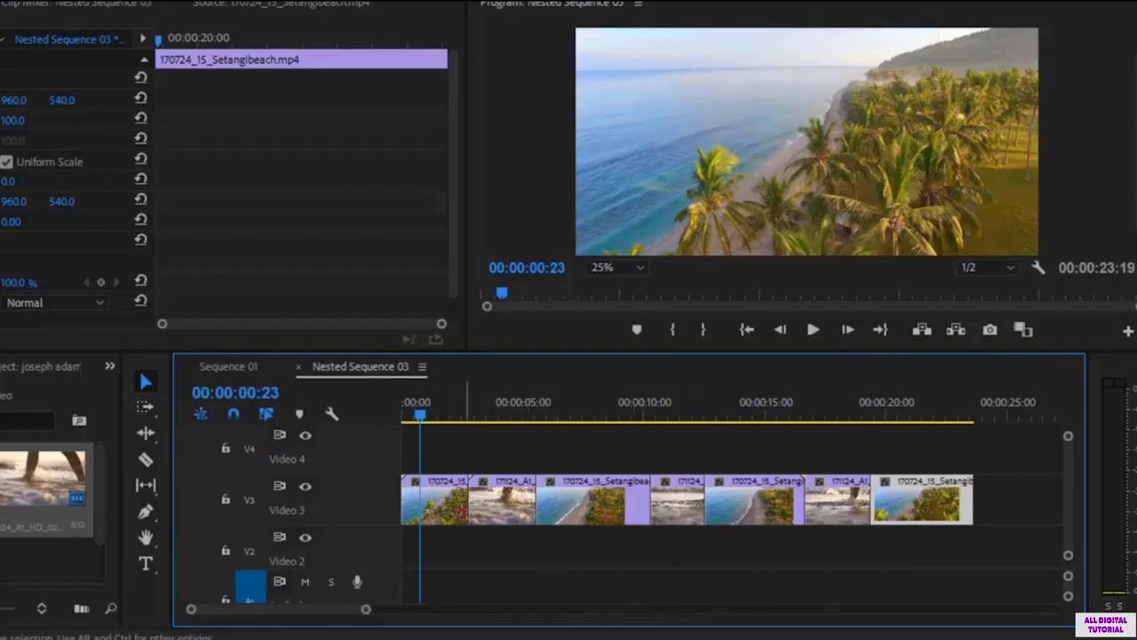
{"action": "left_click_drag", "start_coordinate": [421, 415], "coordinate": [428, 416]}
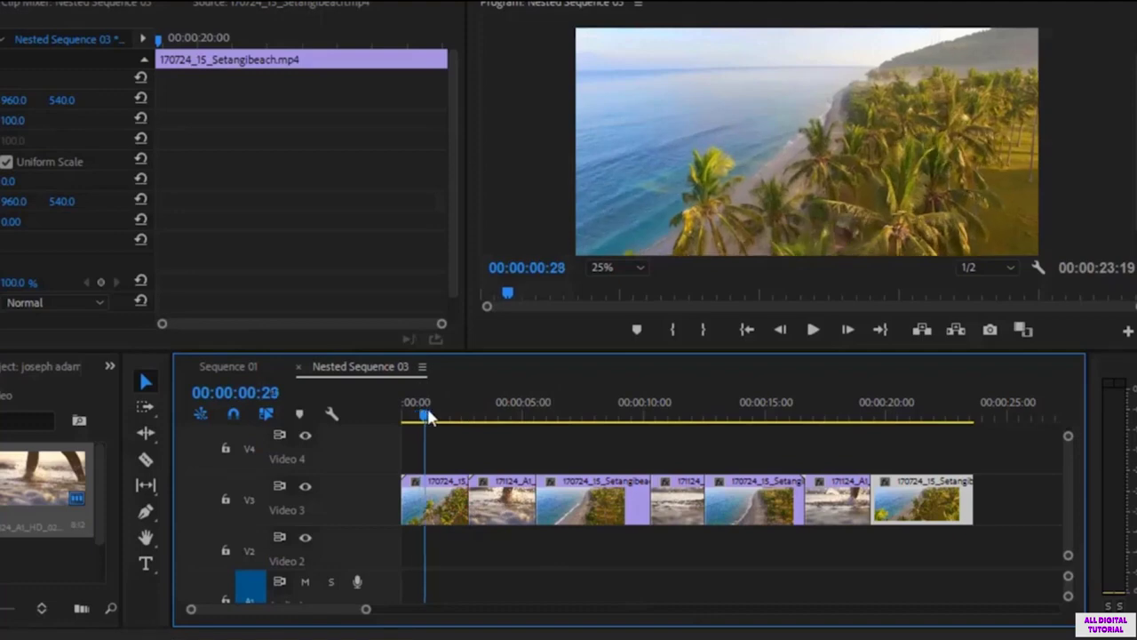
{"action": "key", "text": "space"}
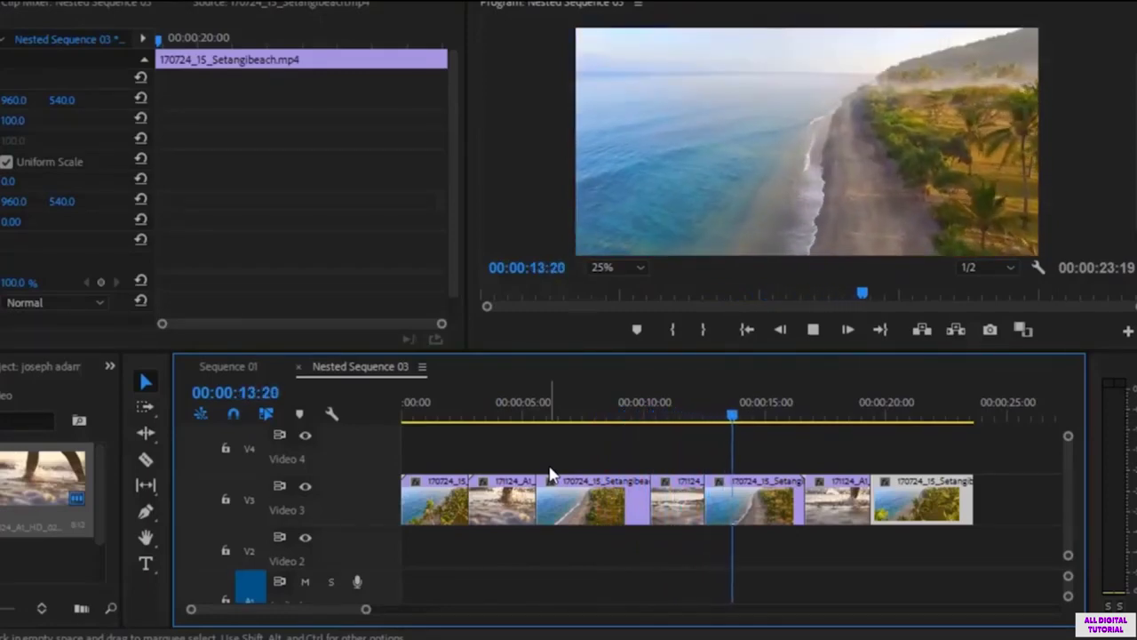
{"action": "key", "text": "space"}
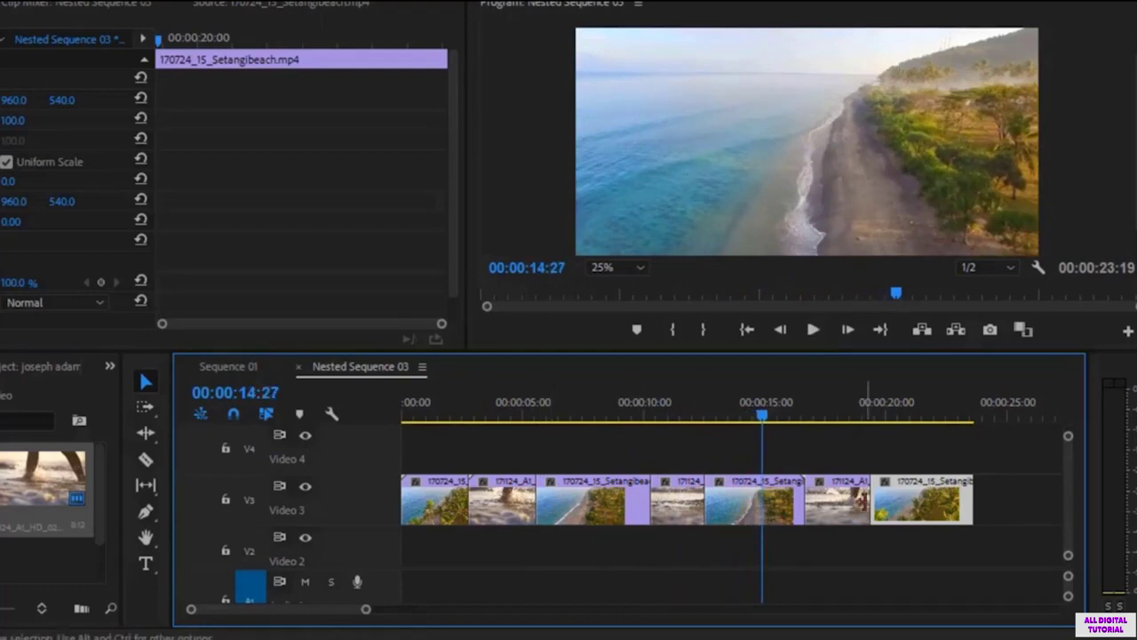
Marquee-select every beach clip on Video 3, group them, and check they move together
{"action": "left_click_drag", "start_coordinate": [1020, 507], "coordinate": [401, 498]}
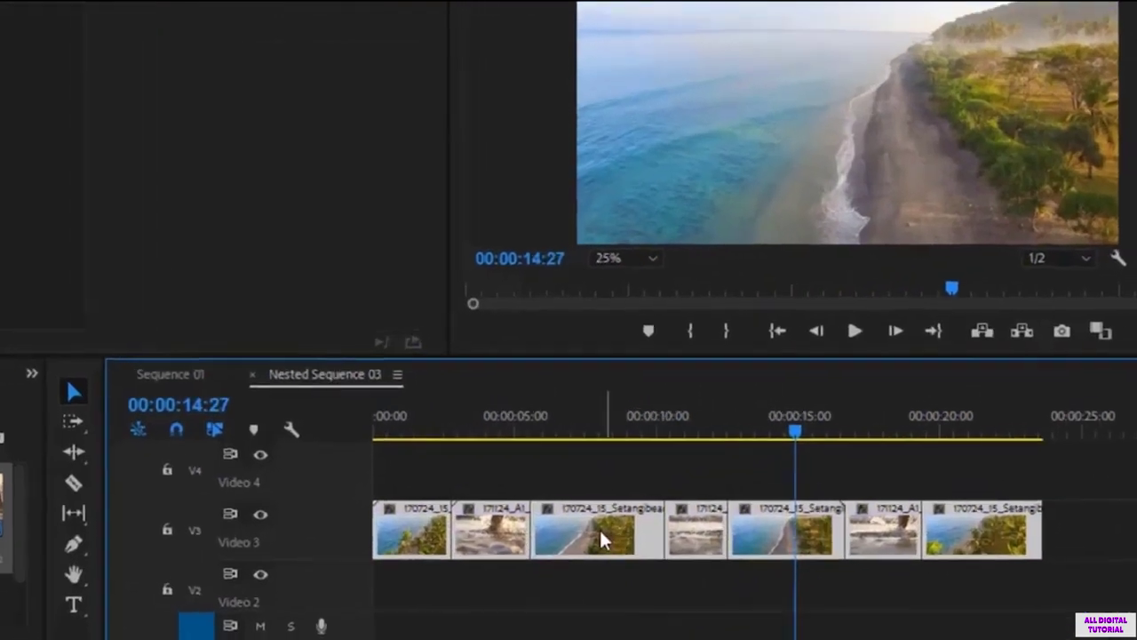
{"action": "right_click", "coordinate": [596, 507]}
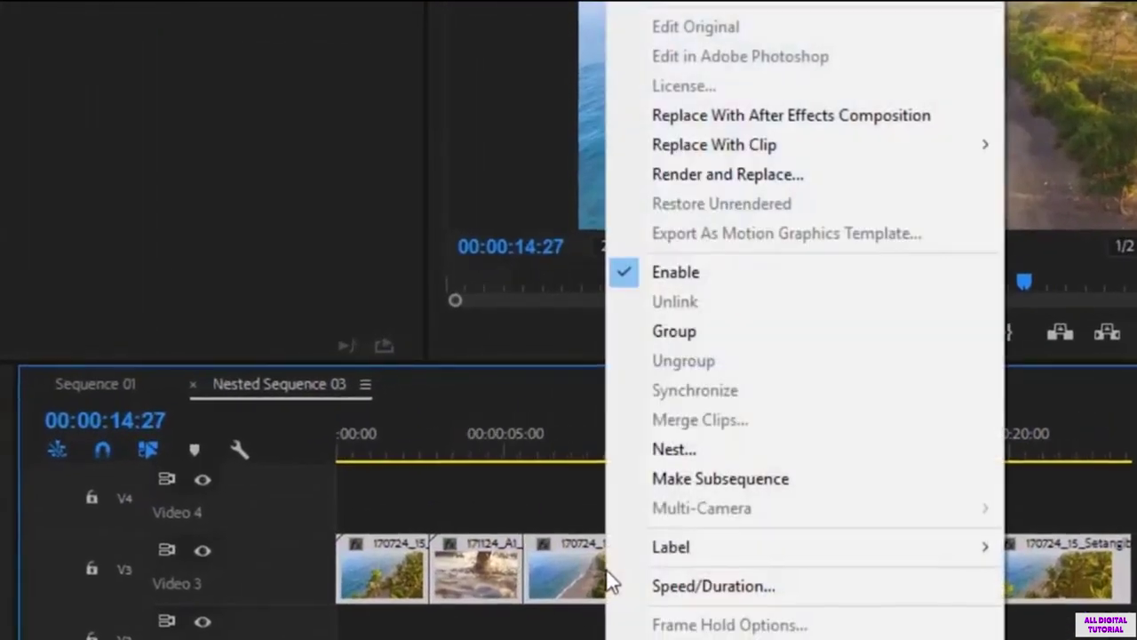
{"action": "left_click", "coordinate": [725, 334]}
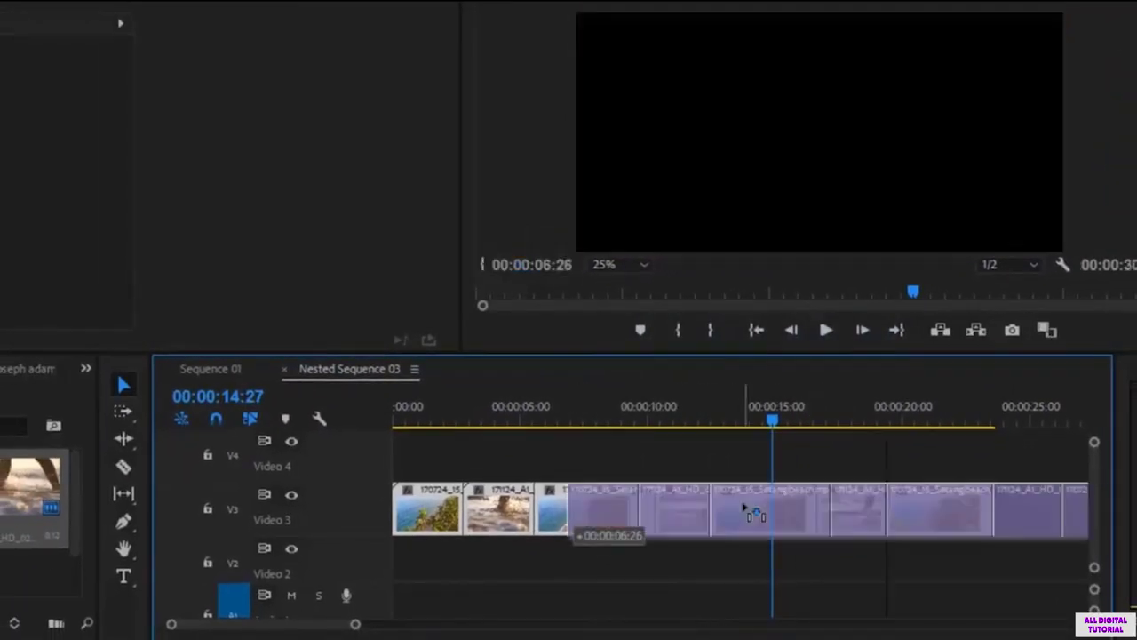
{"action": "left_click_drag", "start_coordinate": [587, 519], "coordinate": [731, 519]}
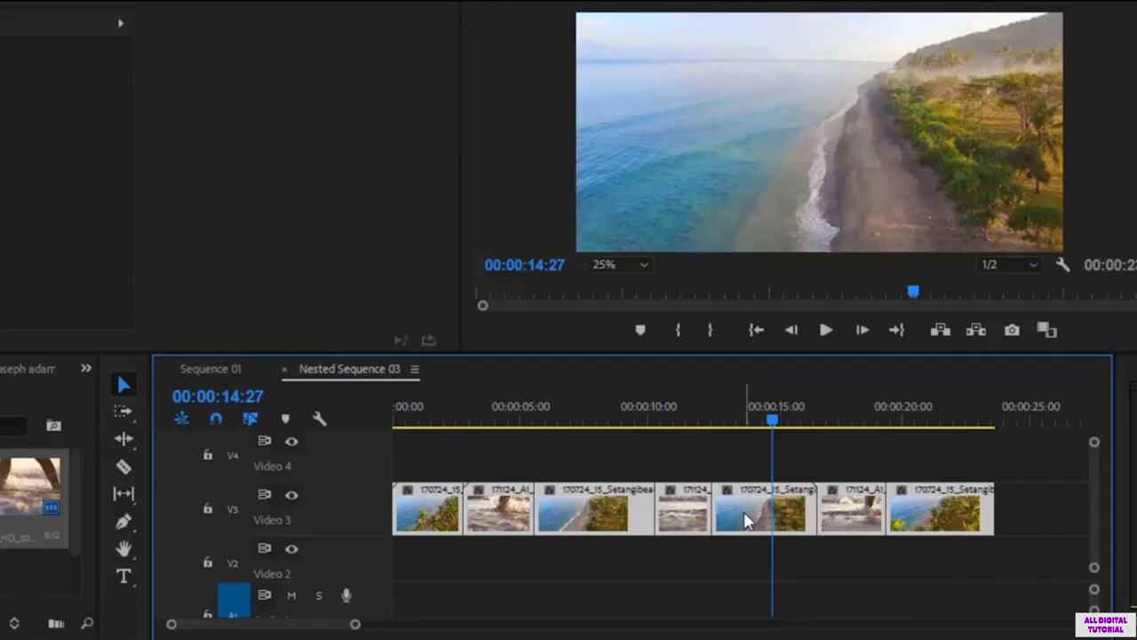
Nest the grouped clips as 'Nested Sequence 07', then rewind the playhead to the start
{"action": "right_click", "coordinate": [571, 506]}
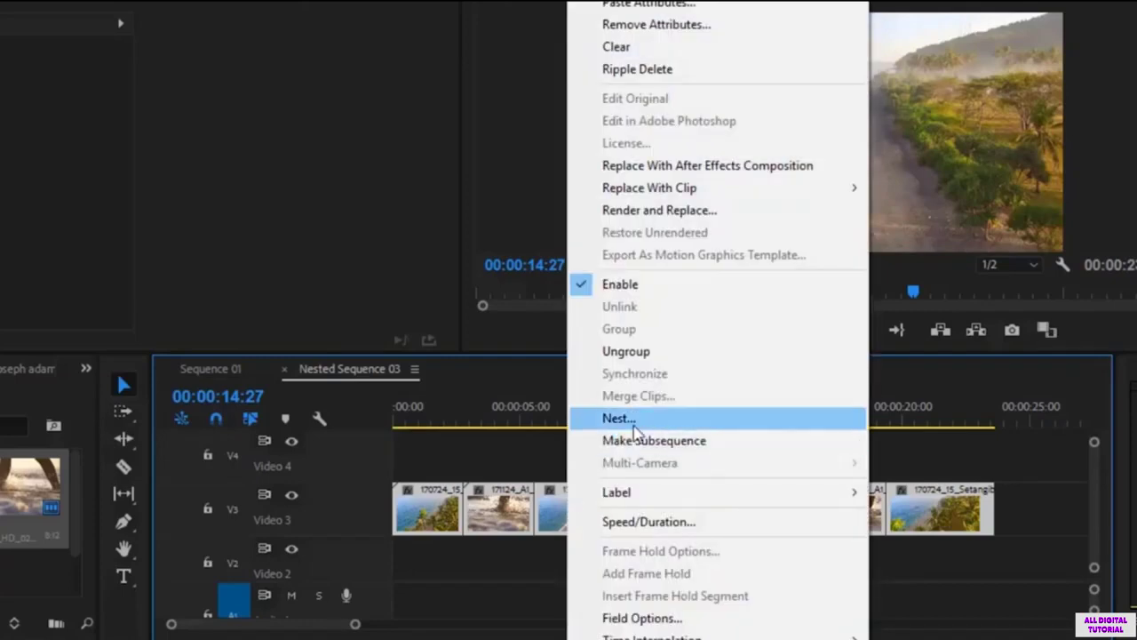
{"action": "left_click", "coordinate": [626, 420]}
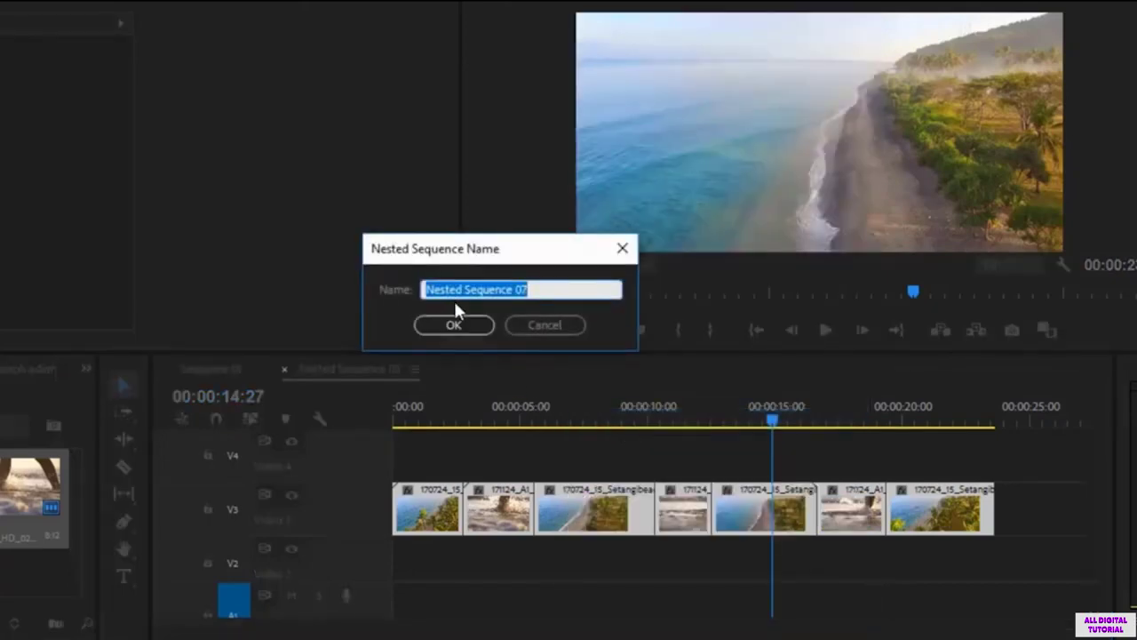
{"action": "left_click", "coordinate": [505, 289]}
{"action": "left_click", "coordinate": [483, 325]}
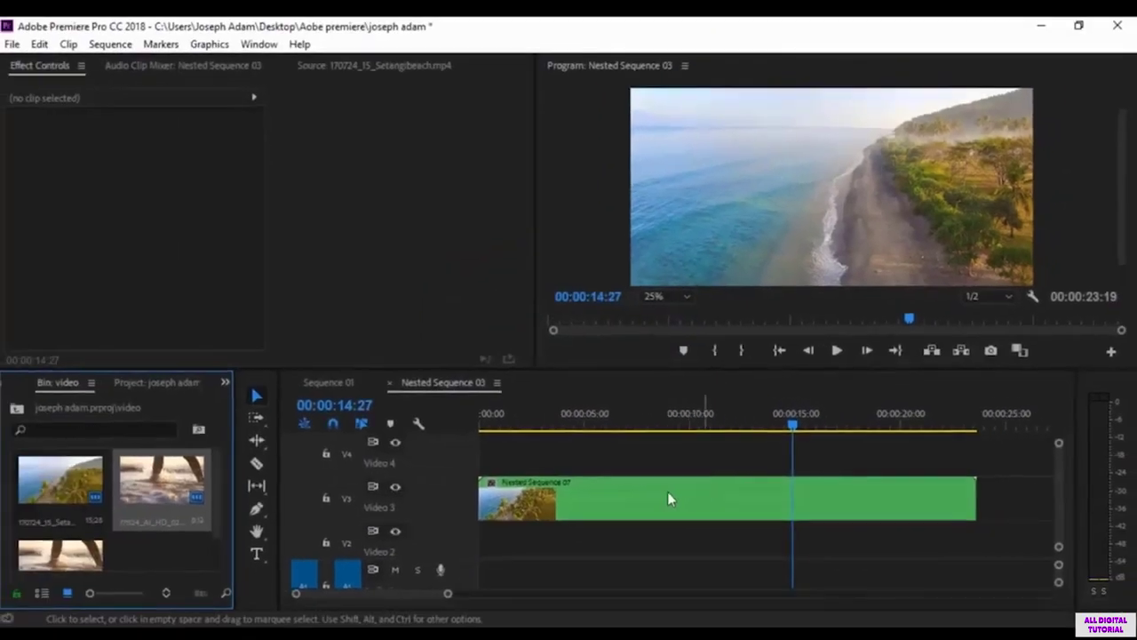
{"action": "left_click", "coordinate": [642, 503]}
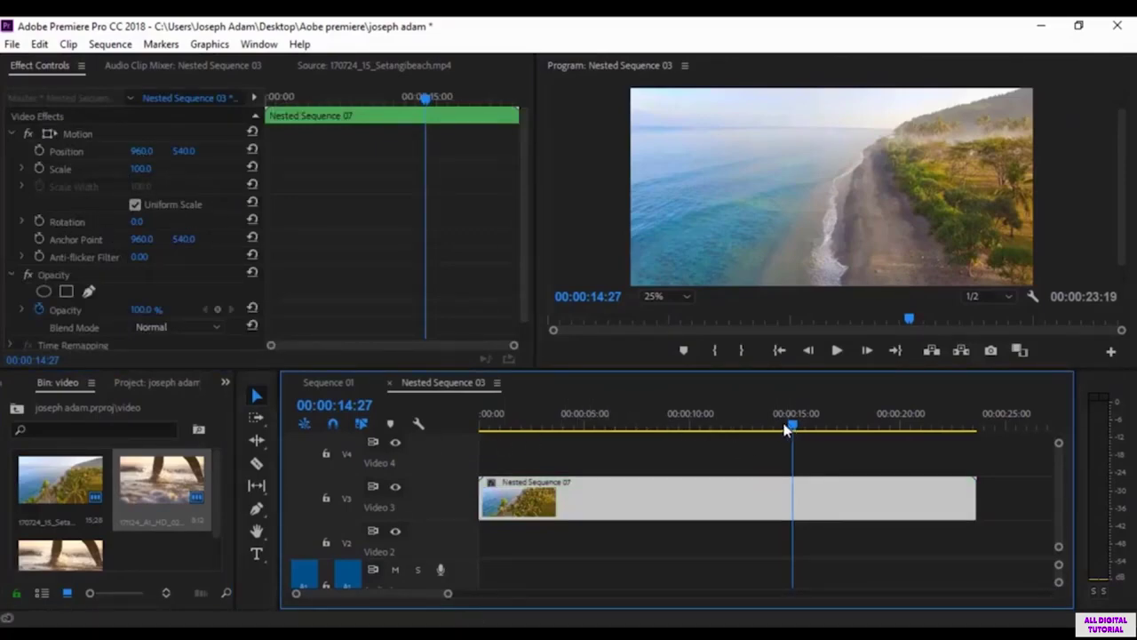
{"action": "left_click_drag", "start_coordinate": [778, 436], "coordinate": [480, 436]}
Play Nested Sequence 07 to about six seconds, then return the project panel to the top-level folders
{"action": "key", "text": "space"}
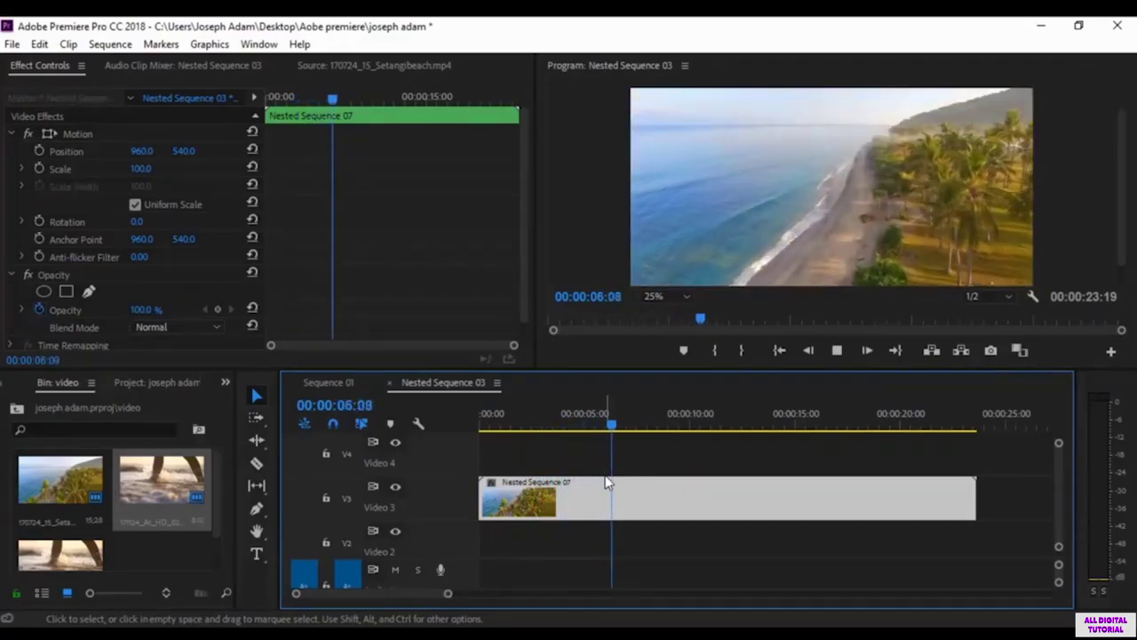
{"action": "key", "text": "space"}
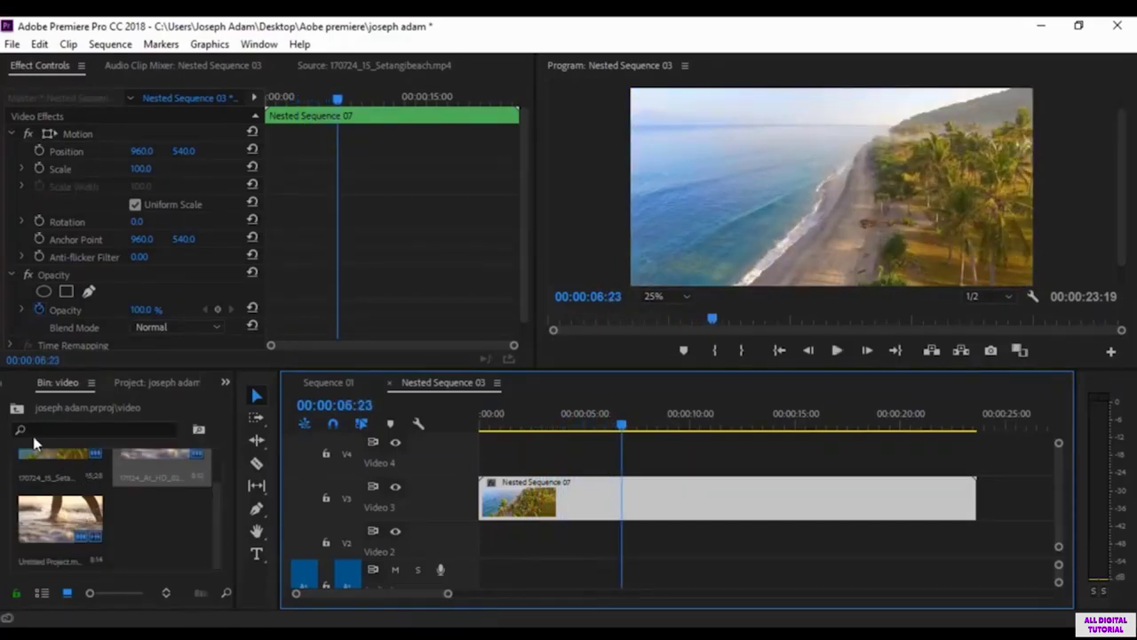
{"action": "left_click", "coordinate": [16, 408]}
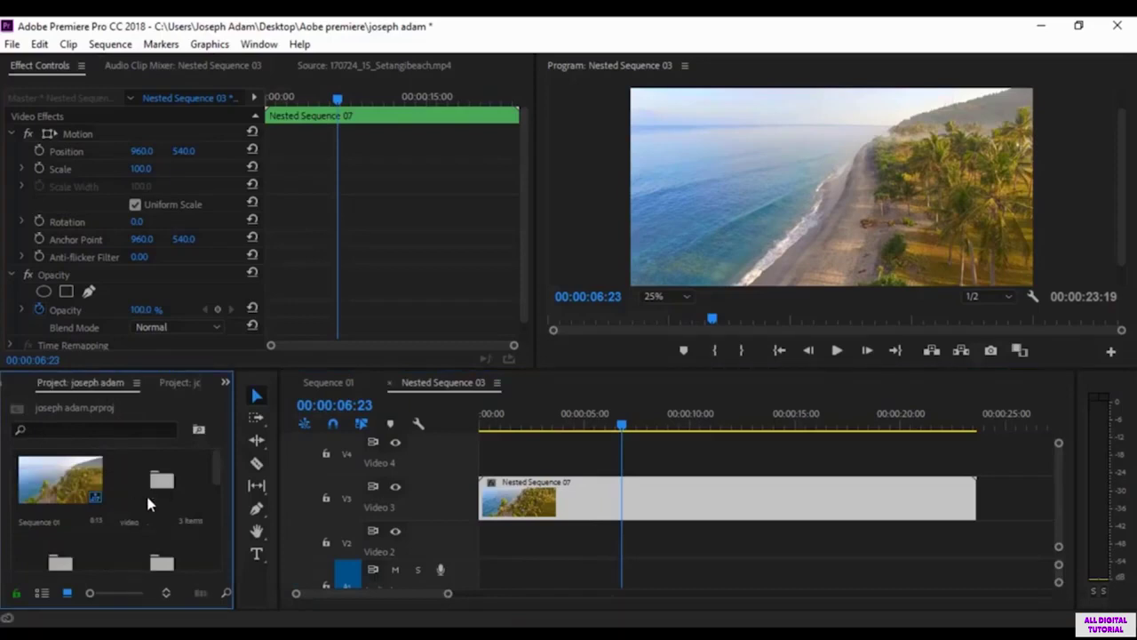
{"action": "scroll", "coordinate": [146, 493], "scroll_direction": "down", "scroll_amount": 2}
Place audio 1.m4a on A1 from zero and move Nested Sequence 07 from V3 to V2
{"action": "double_click", "coordinate": [154, 485]}
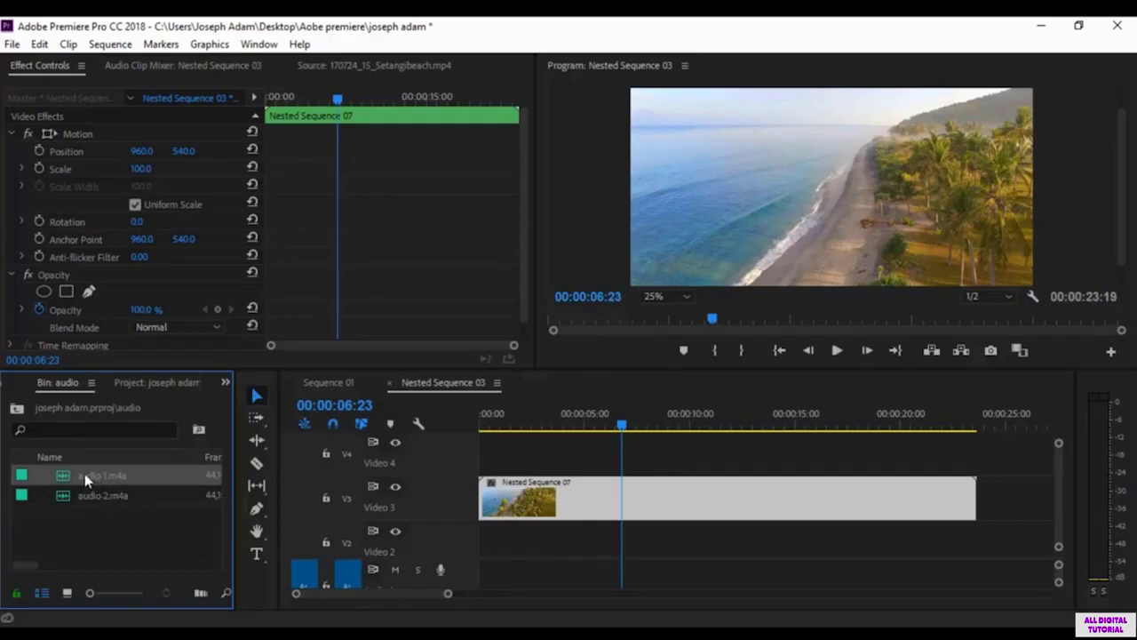
{"action": "mouse_move", "coordinate": [481, 560]}
{"action": "left_mouse_down"}
{"action": "mouse_move", "coordinate": [484, 573]}
{"action": "mouse_move", "coordinate": [533, 573]}
{"action": "left_mouse_up"}
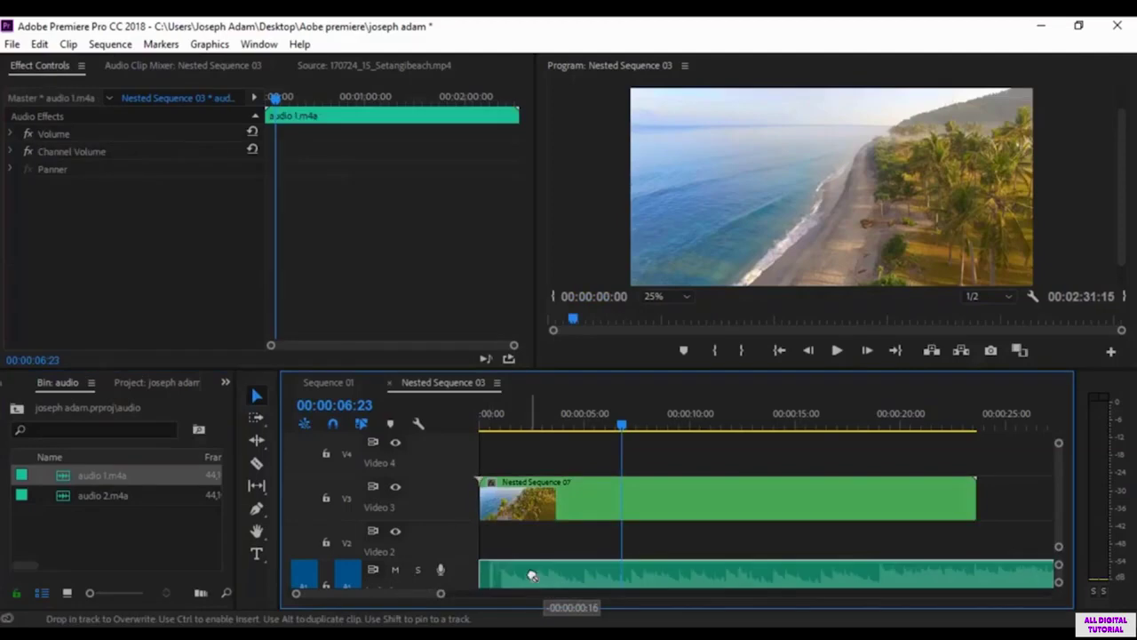
{"action": "left_click_drag", "start_coordinate": [595, 437], "coordinate": [489, 445]}
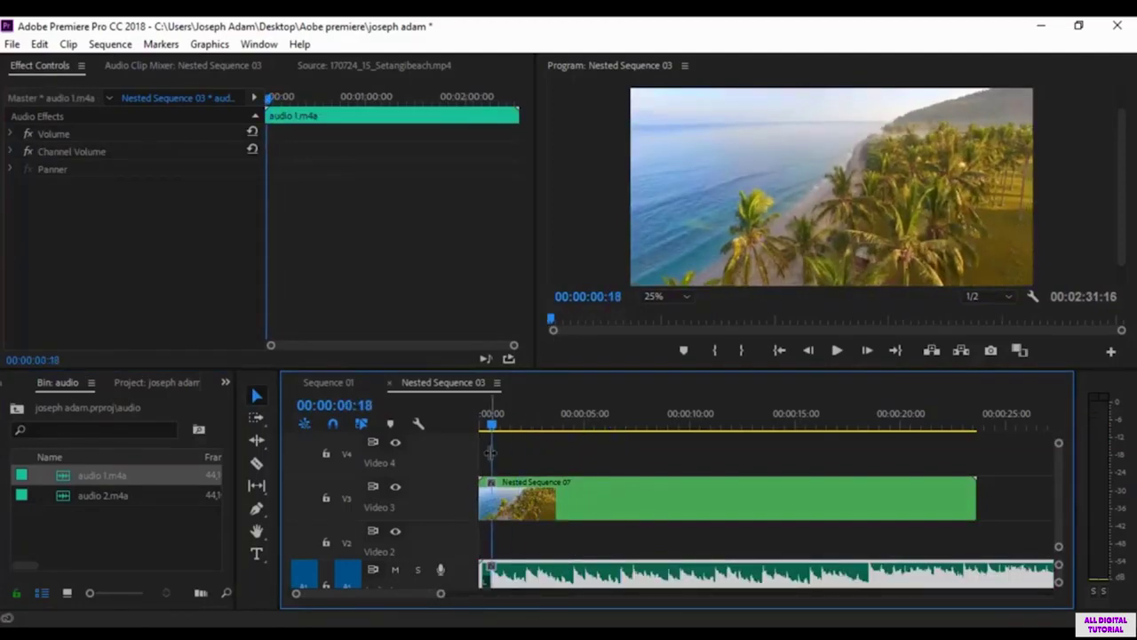
{"action": "left_click_drag", "start_coordinate": [601, 498], "coordinate": [607, 538]}
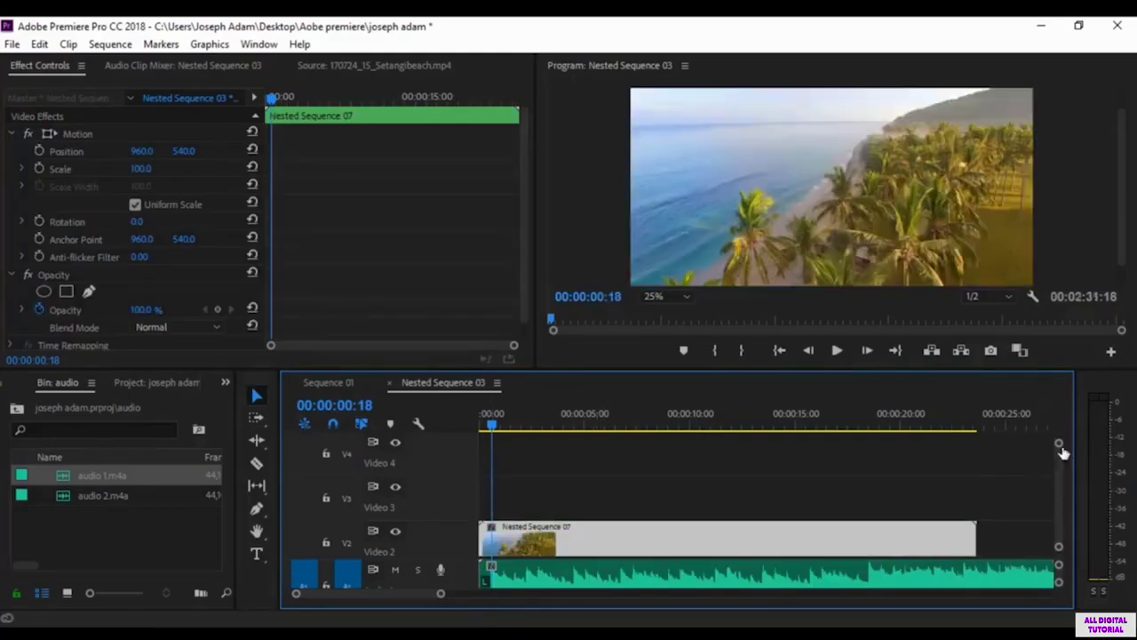
{"action": "left_click", "coordinate": [781, 500]}
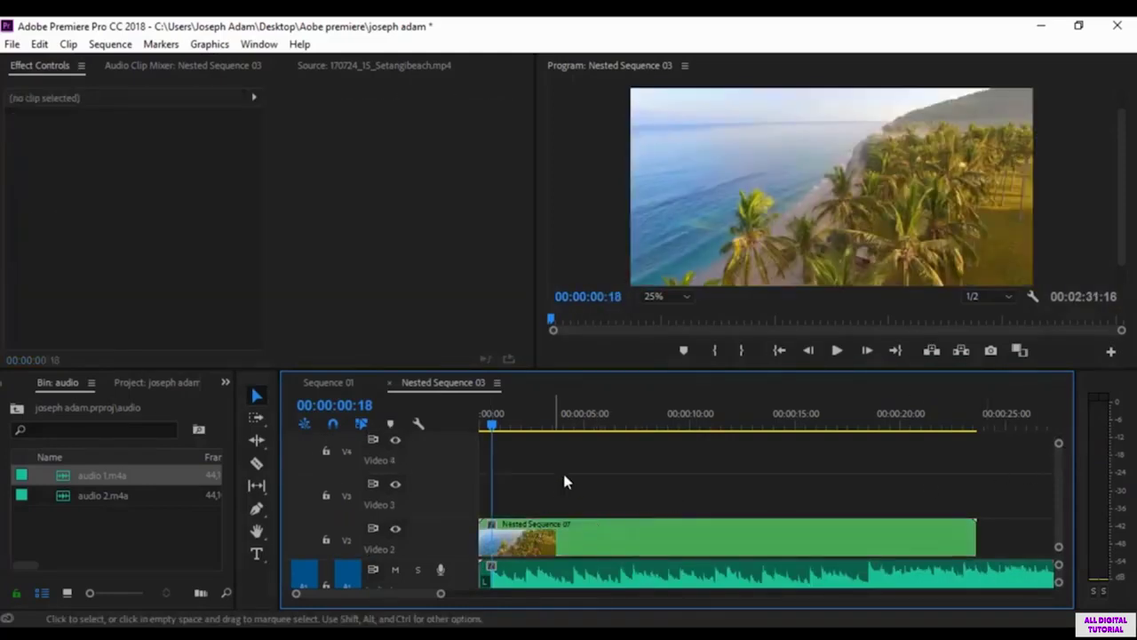
{"action": "left_click_drag", "start_coordinate": [500, 423], "coordinate": [488, 423]}
{"action": "key", "text": "space"}
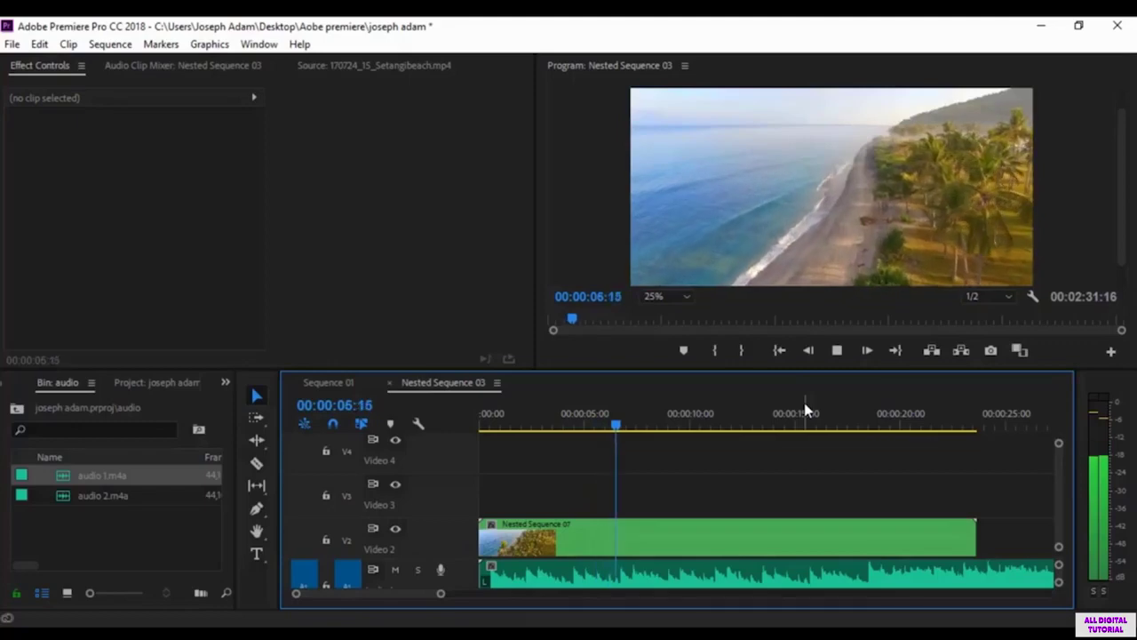
{"action": "key", "text": "space"}
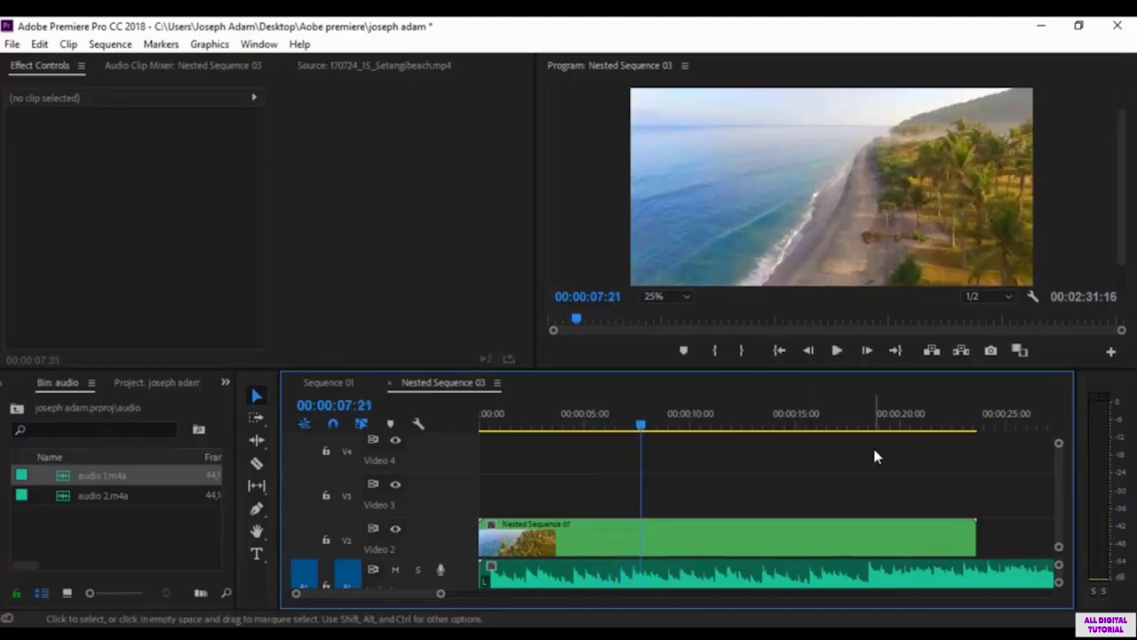